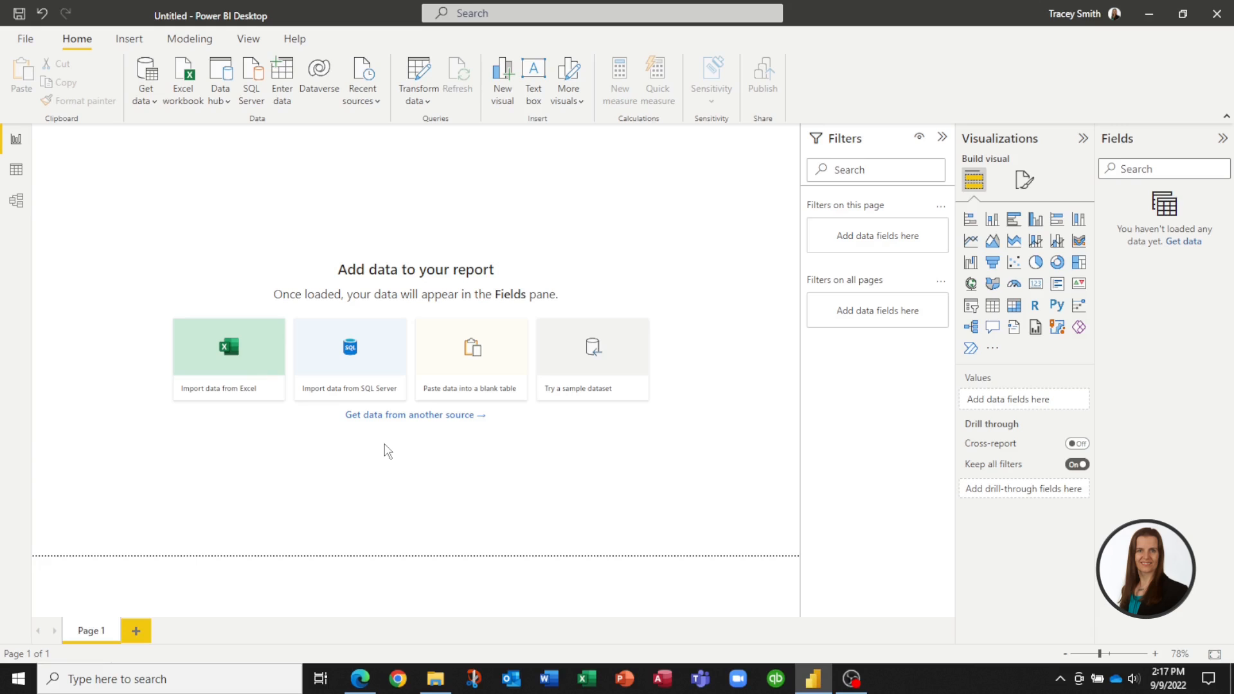
Import the Forecast sheet from the Excel workbook Forecast Data.xlsx and open it for transformation in Power Query
left_click(233, 353)
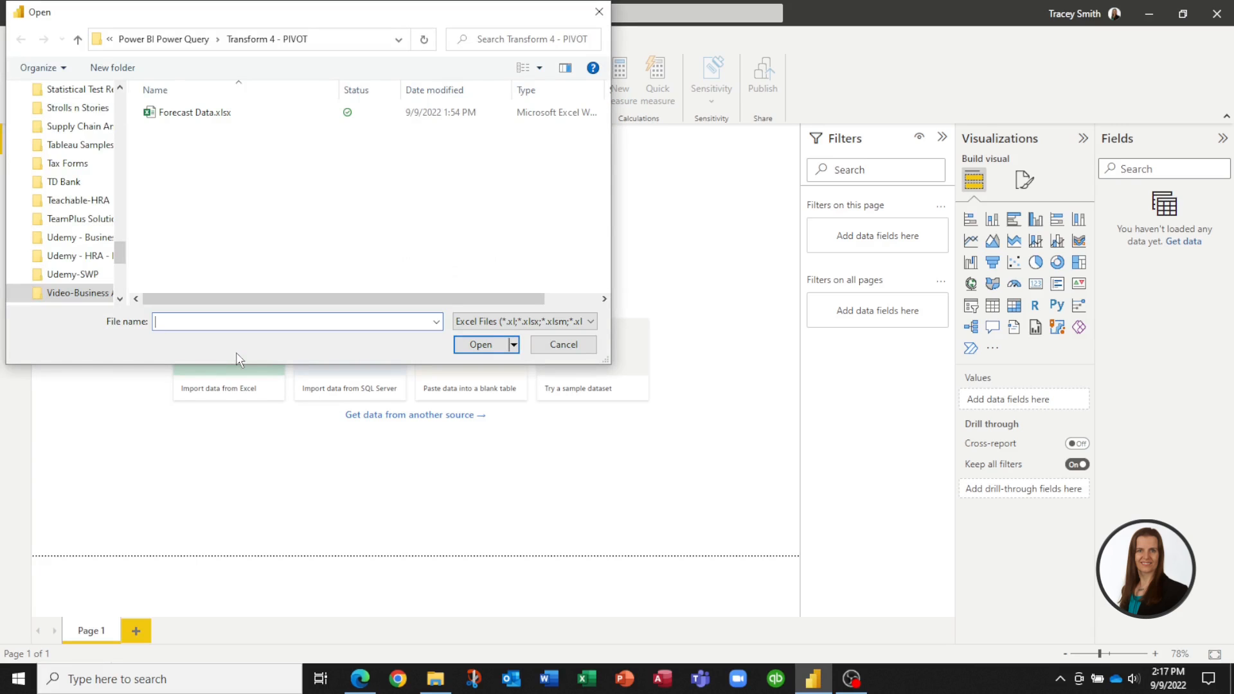
left_click(216, 113)
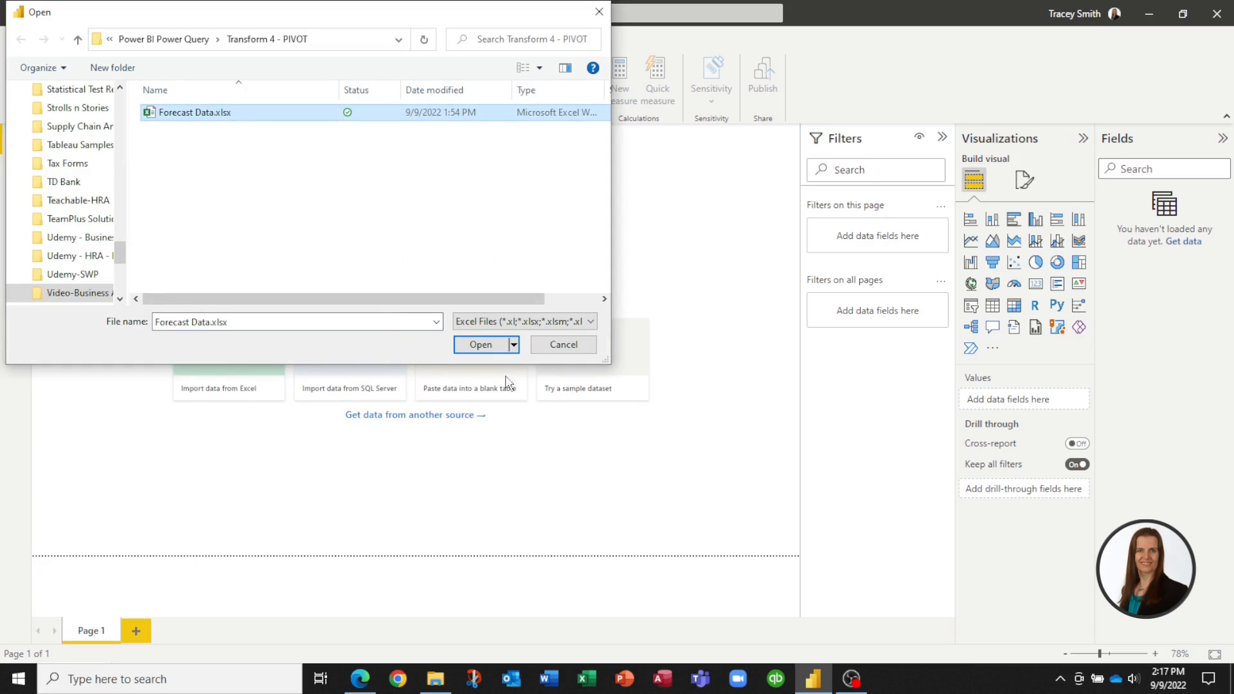
left_click(482, 346)
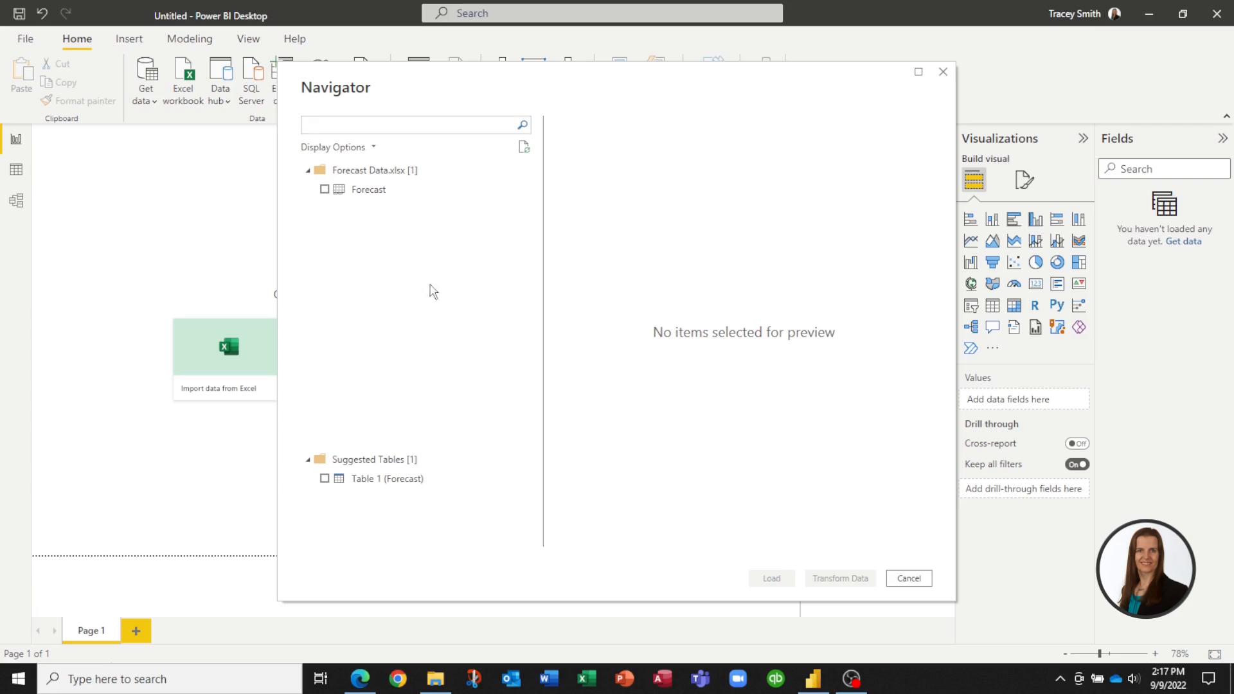
left_click(325, 190)
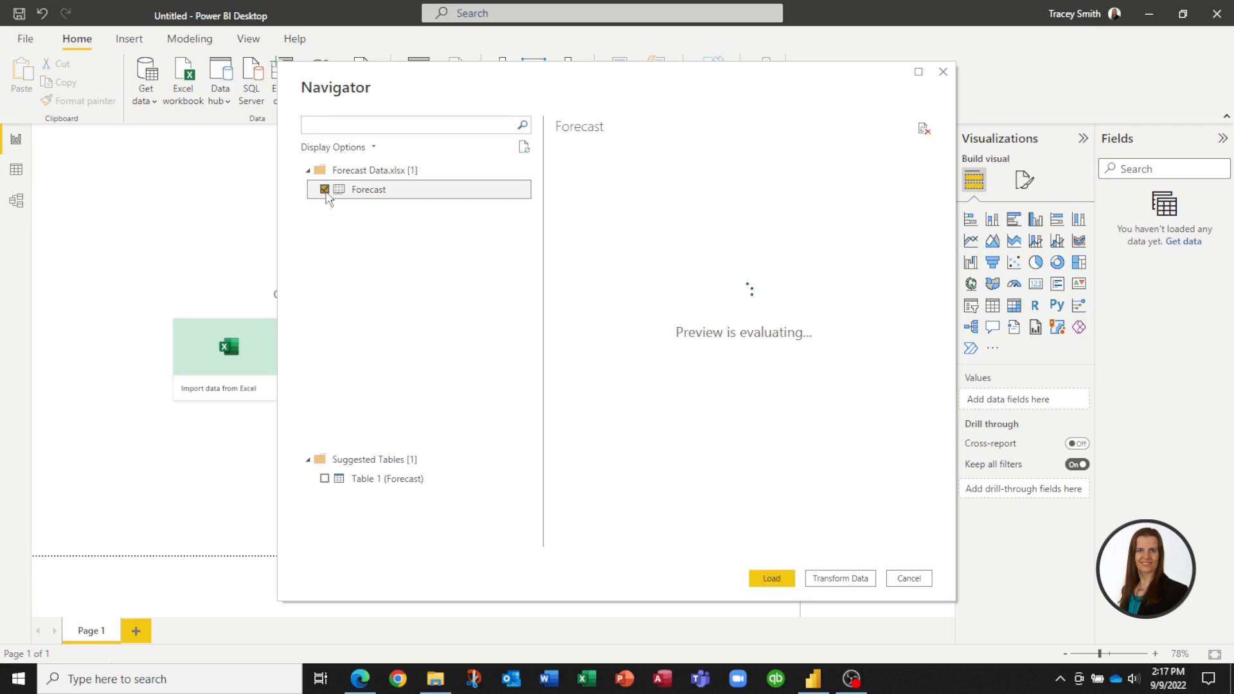
mouse_move(667, 541)
left_mouse_down()
mouse_move(845, 546)
mouse_move(658, 543)
left_mouse_up()
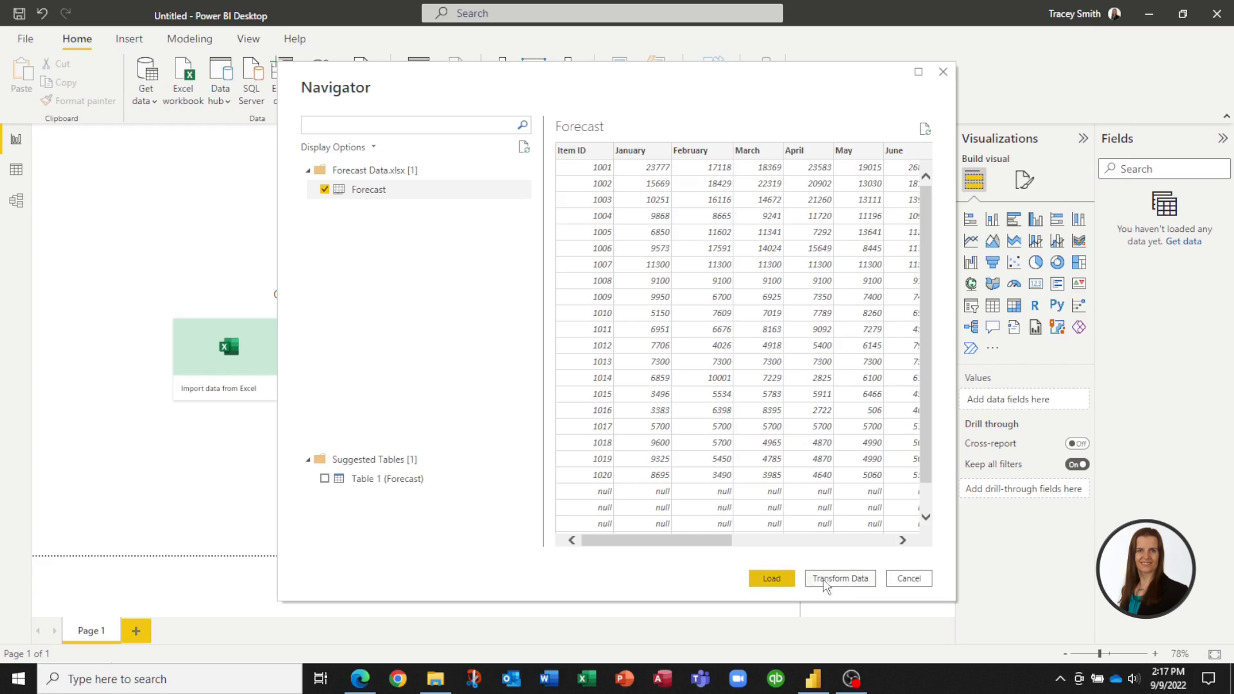
left_click(830, 579)
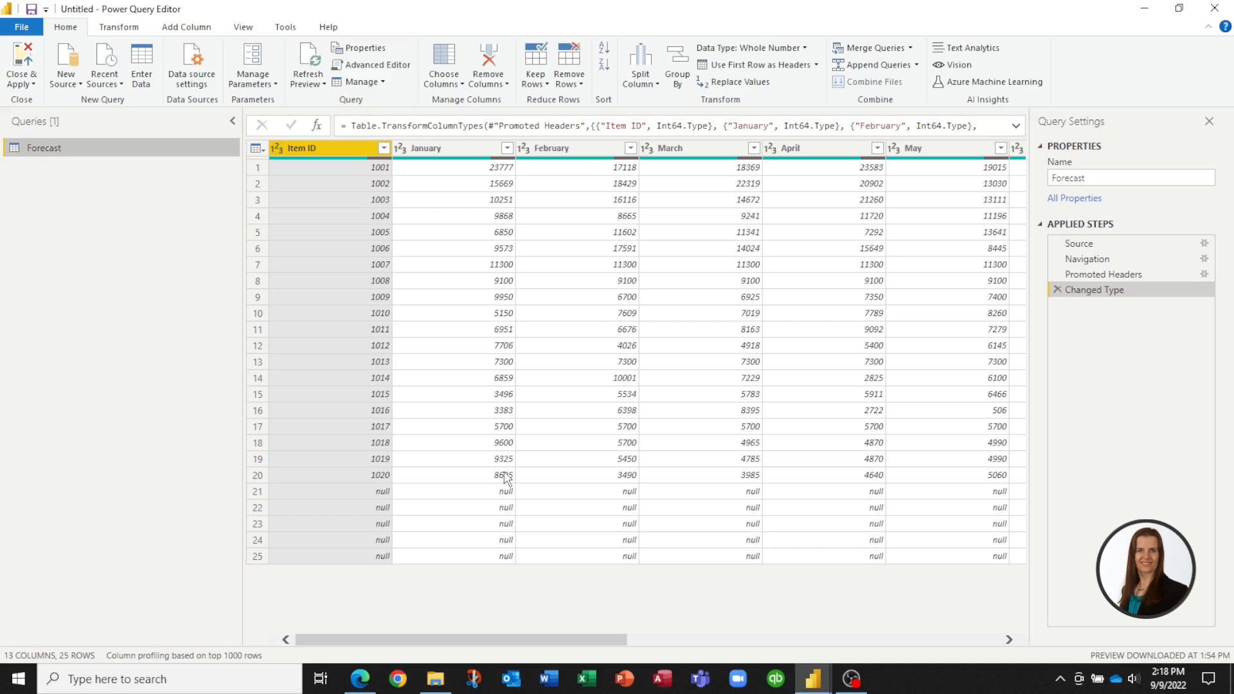
Unpivot the January through December columns of the Forecast query into attribute-value pairs
left_click(437, 147)
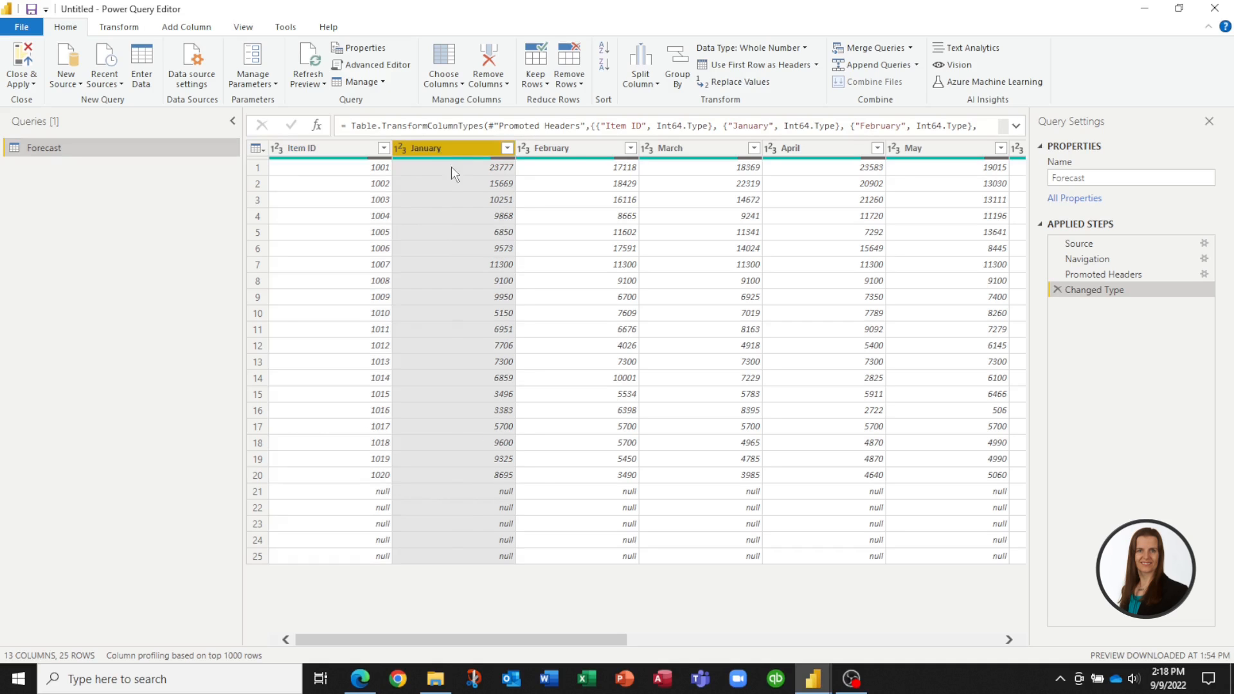
left_click_drag(531, 641, 904, 641)
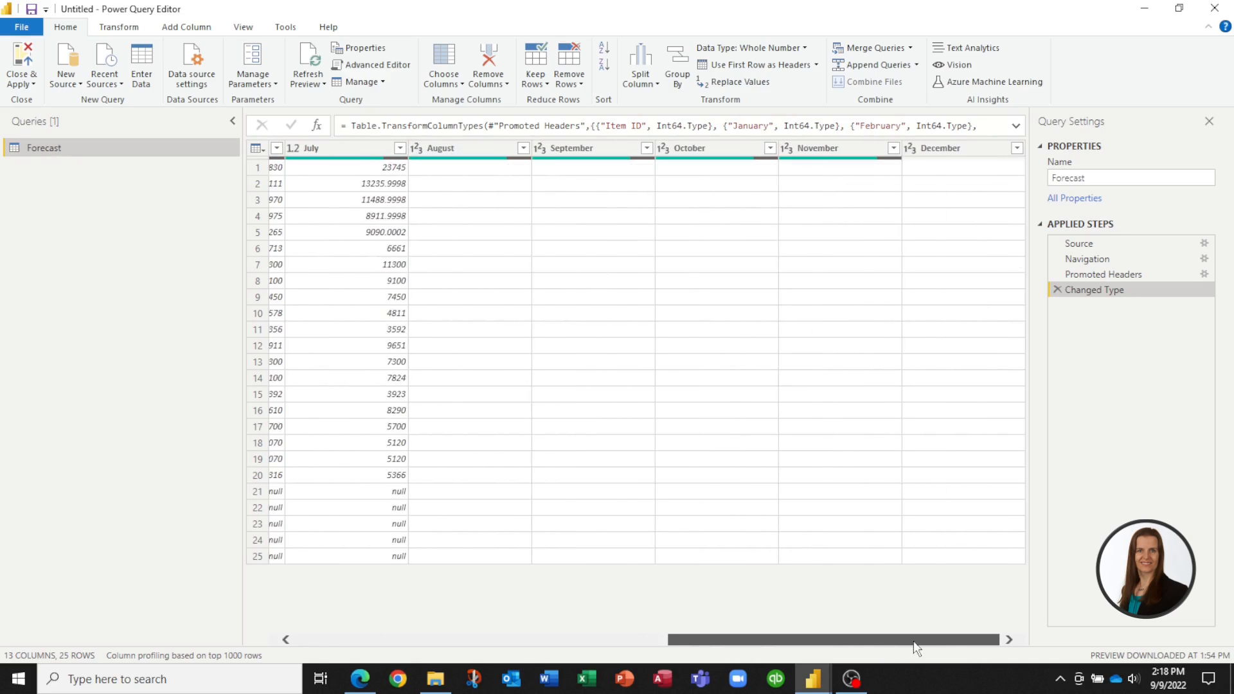
left_click(943, 149, "shift")
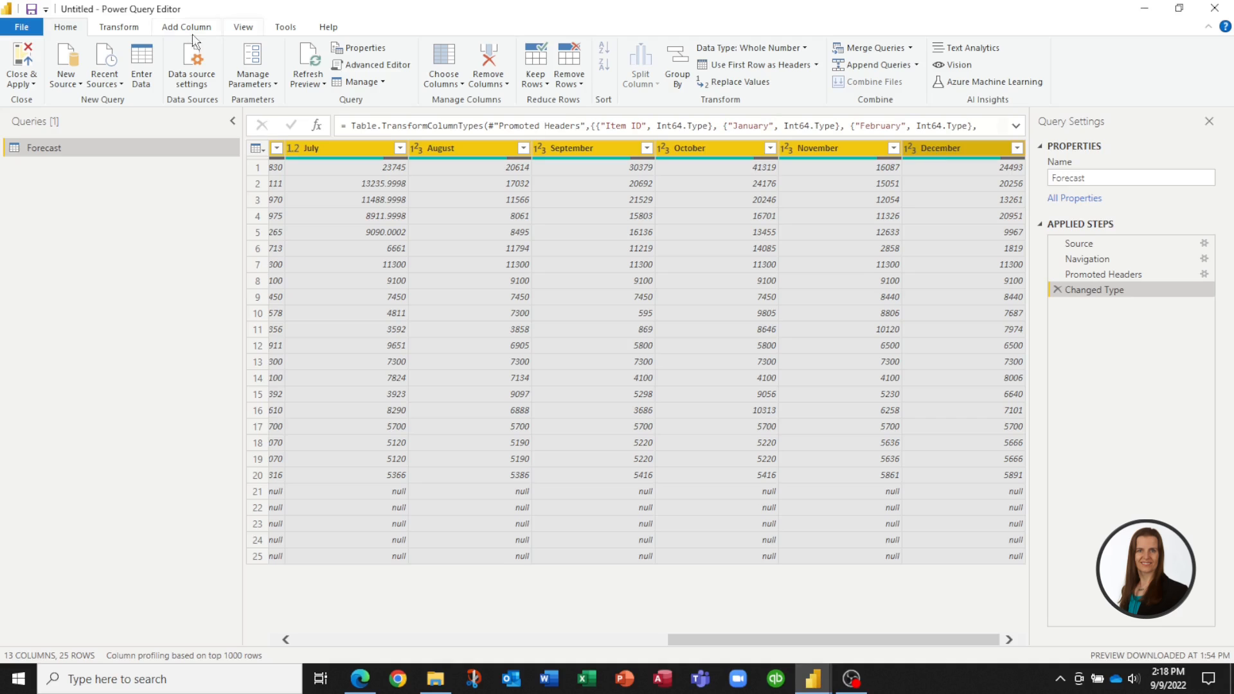
left_click(121, 29)
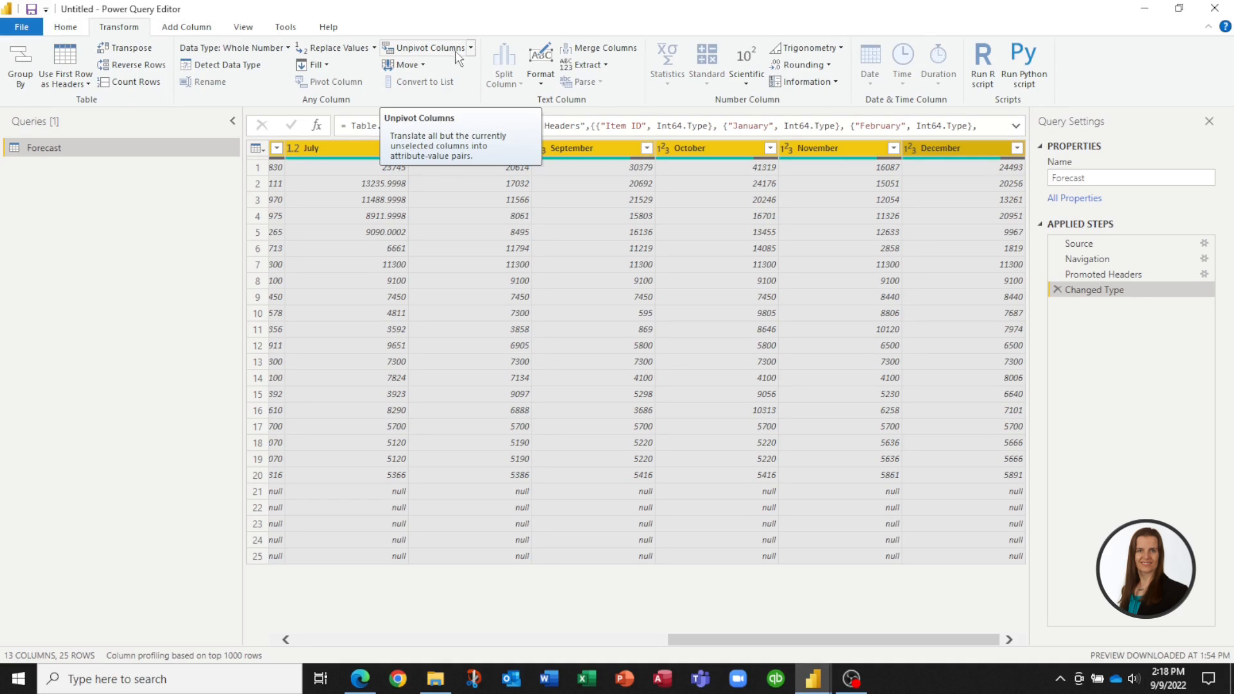
left_click(471, 50)
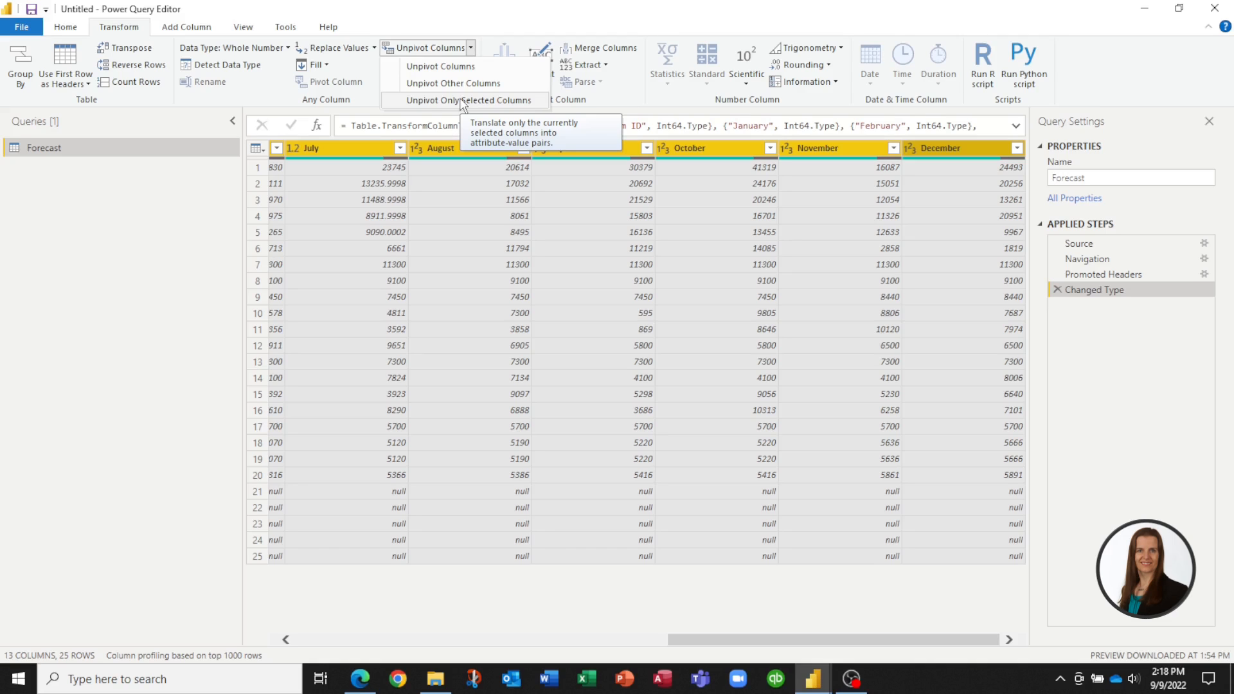
left_click(449, 67)
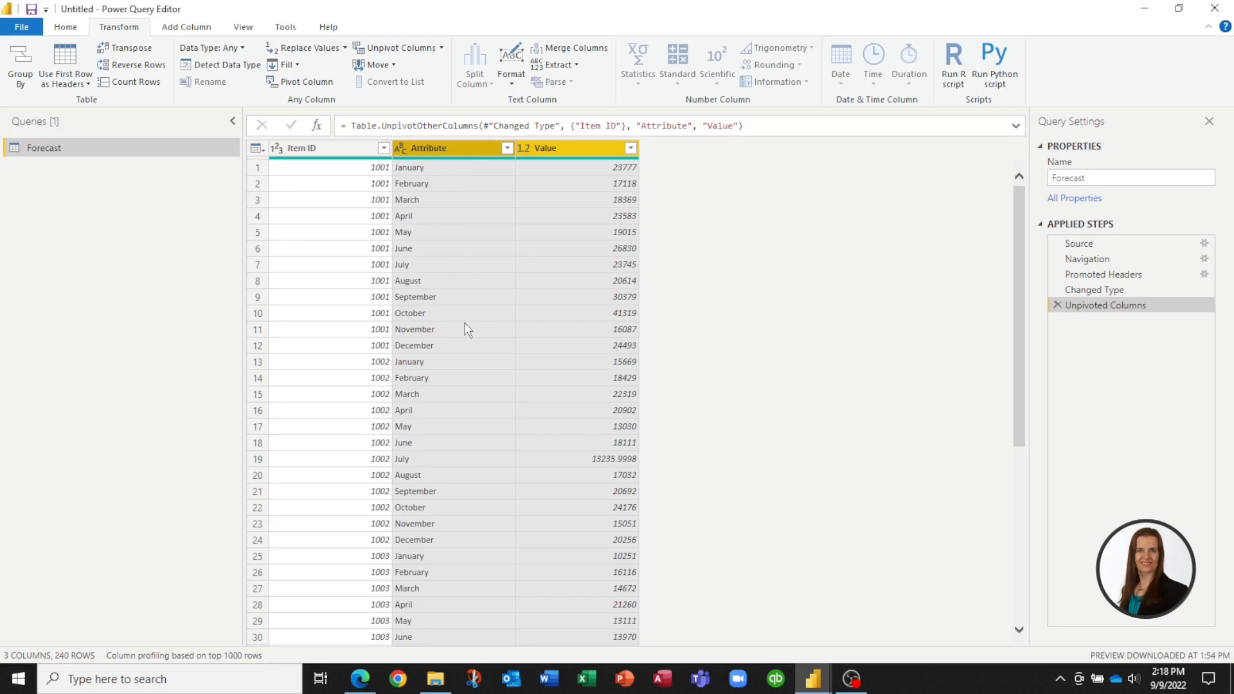
Check the resulting Attribute and Value columns, and close Power Query with the changes applied
left_click(448, 145)
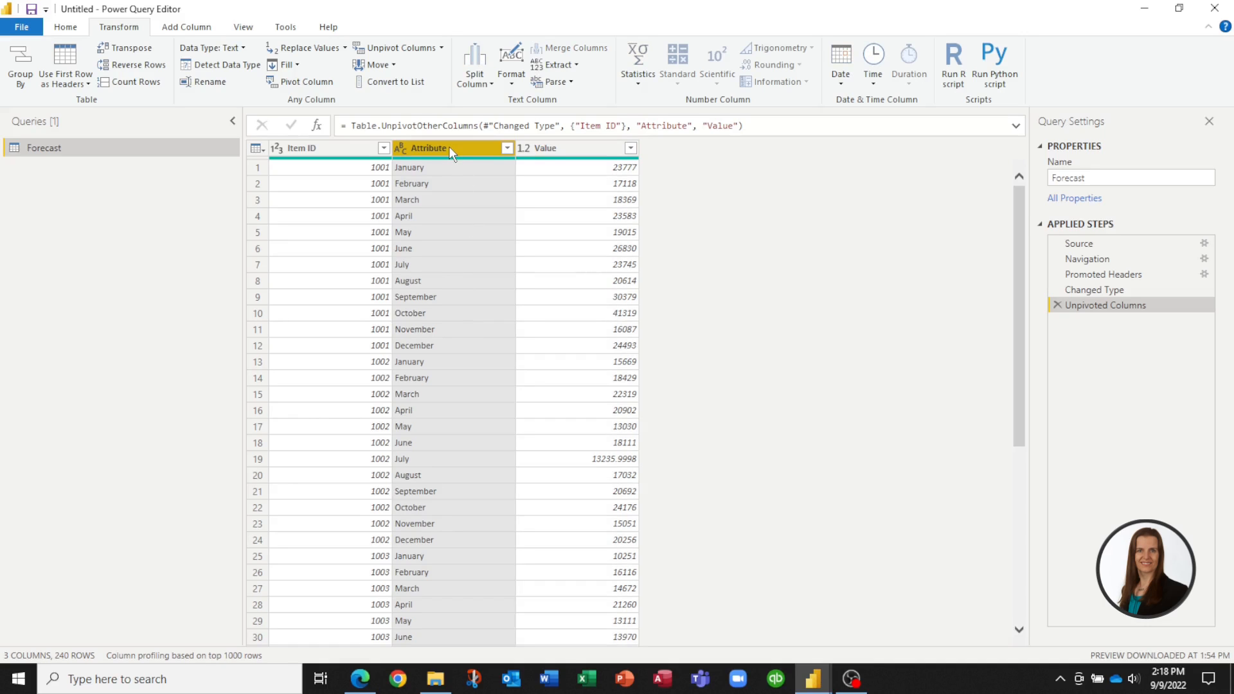
left_click(556, 149)
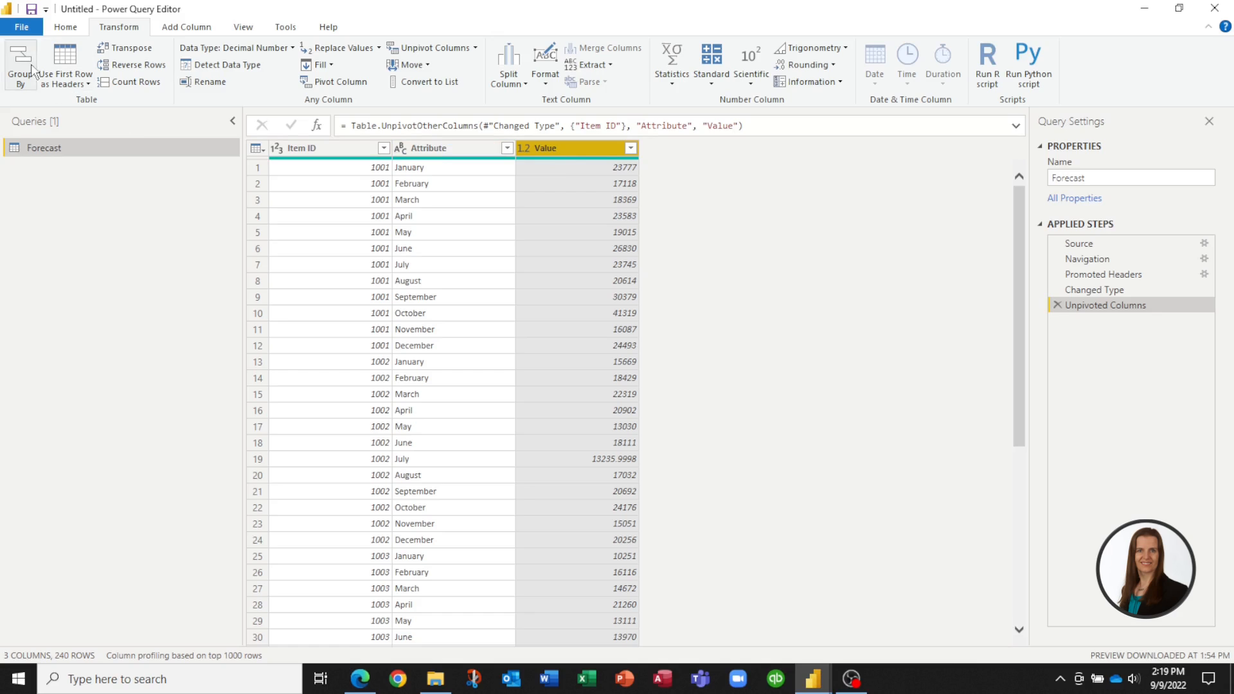
left_click(67, 29)
left_click(21, 81)
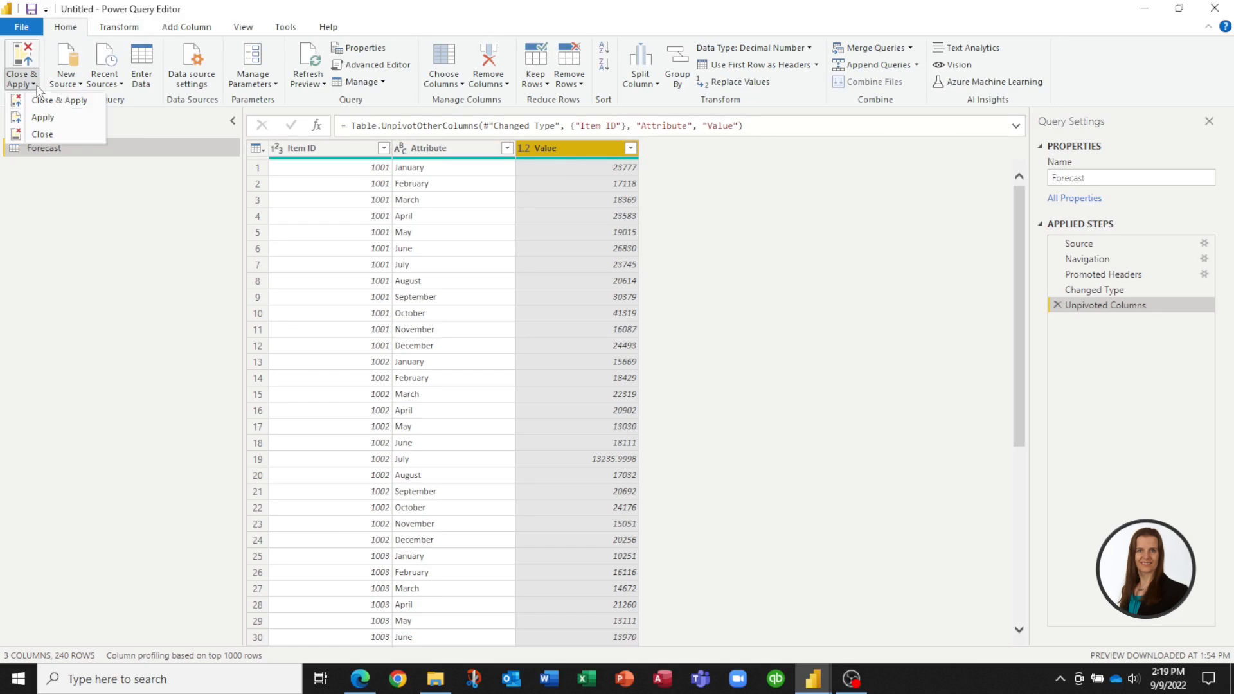
left_click(56, 108)
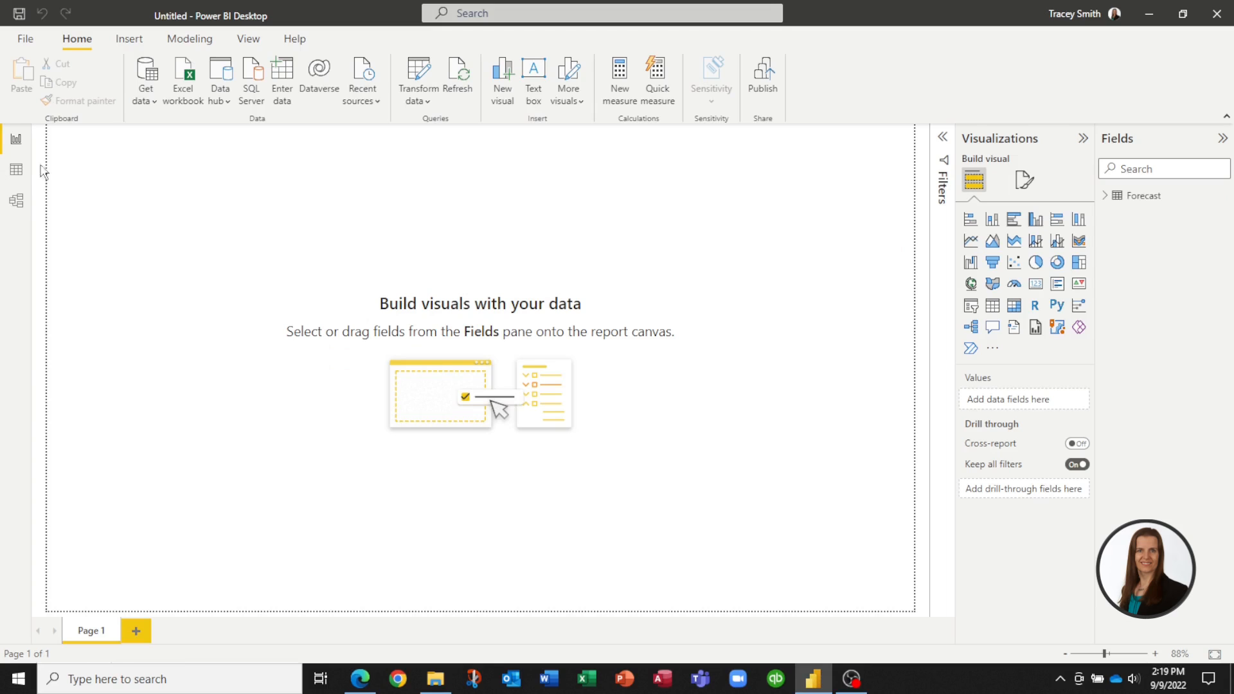
Rename the Attribute column of the Forecast table to Month in the data view
left_click(18, 170)
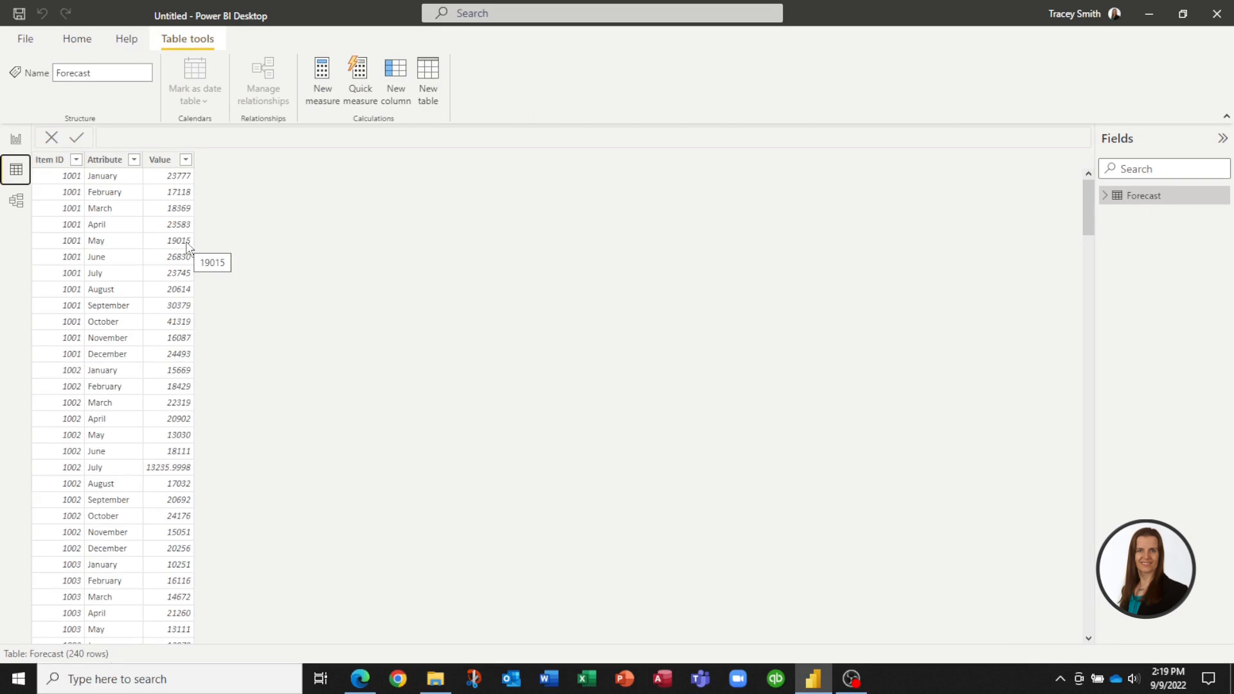
right_click(104, 160)
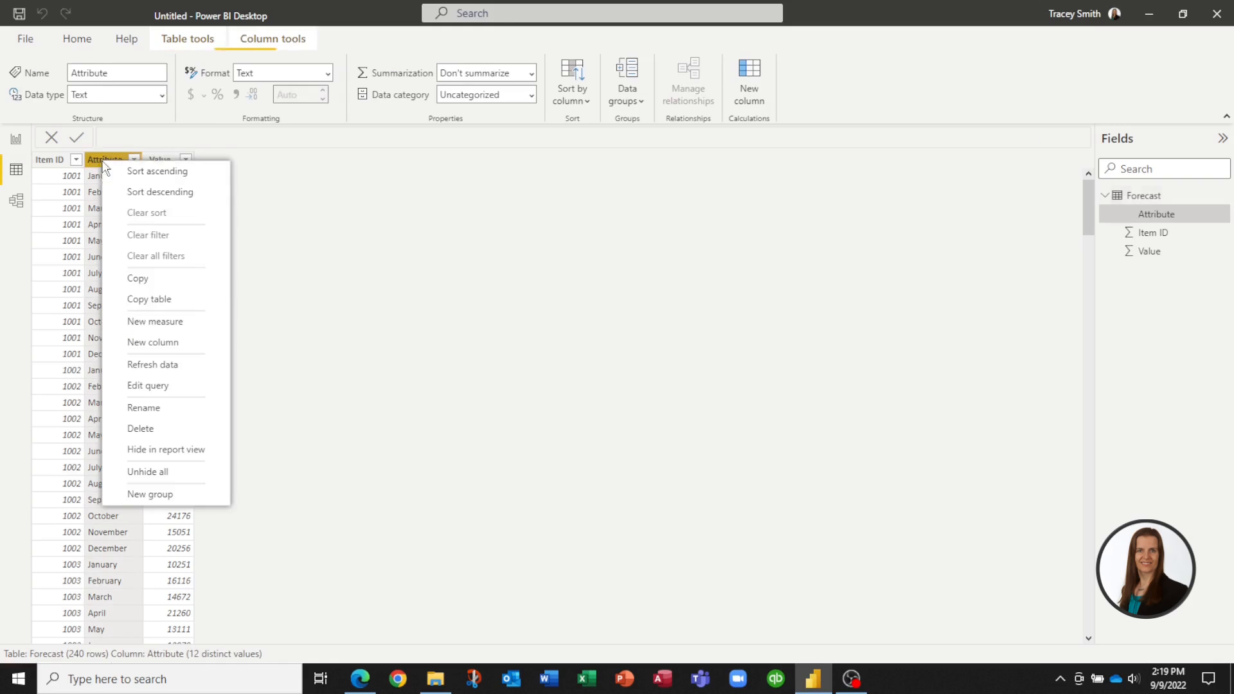
left_click(153, 411)
type("Month")
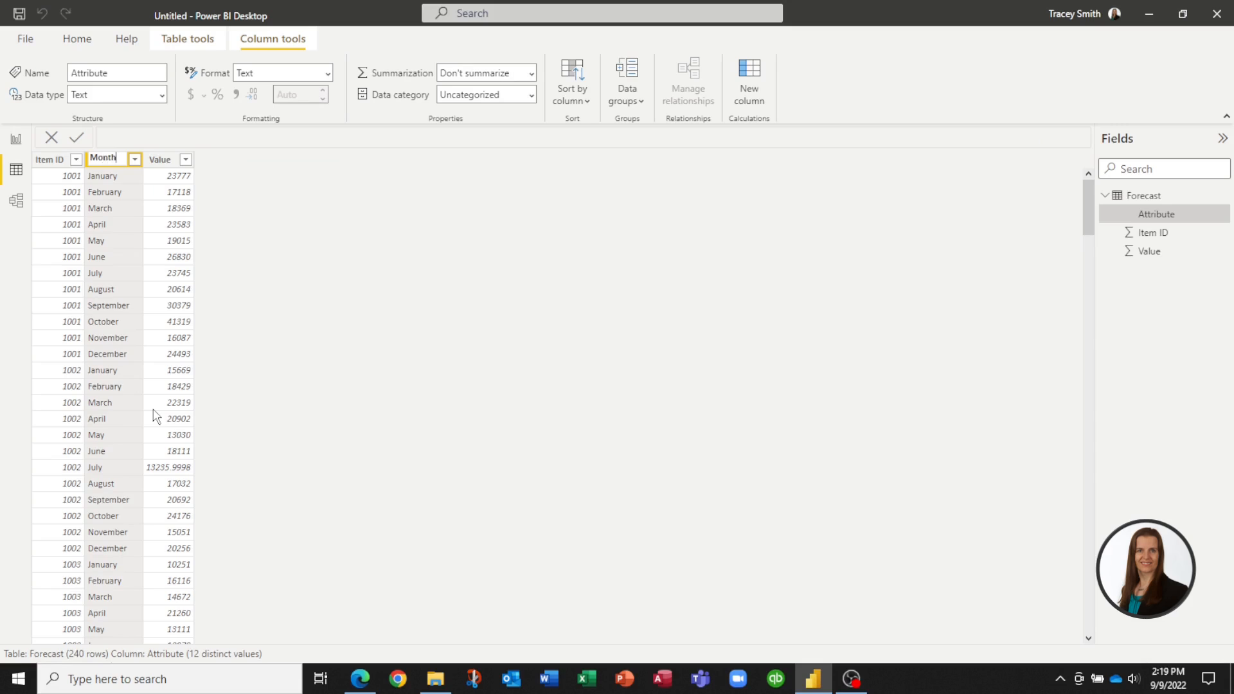
key("Return")
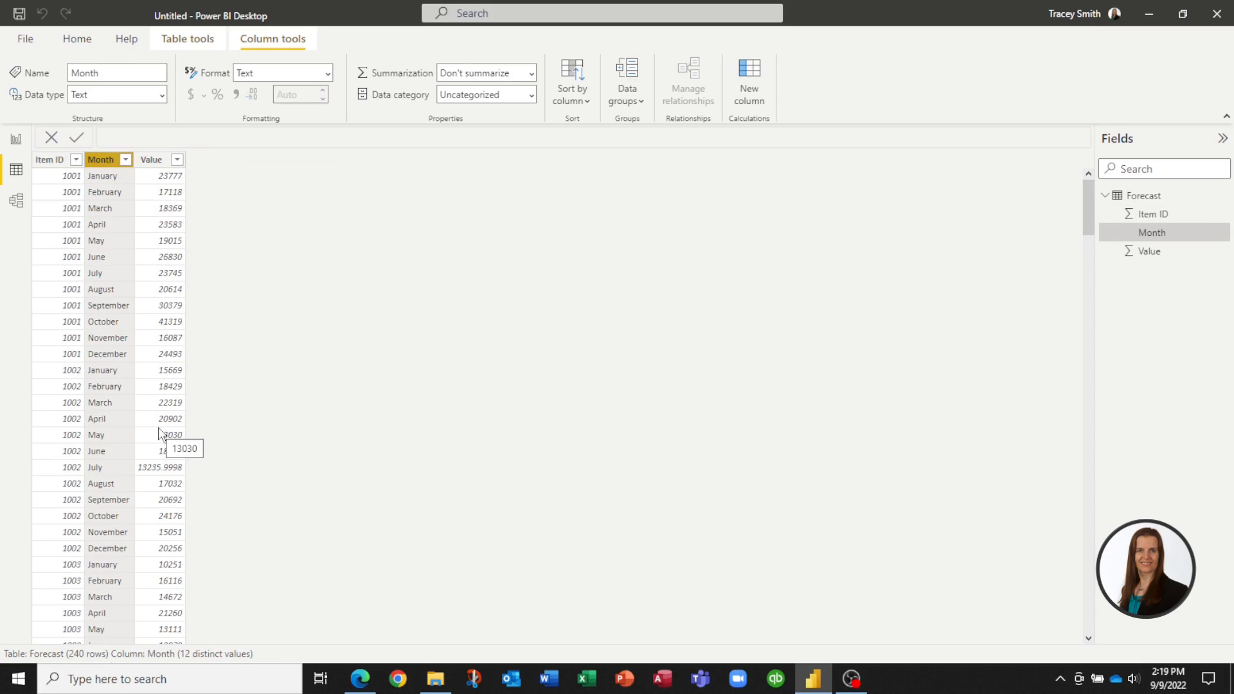
Add a table visual to the report page, move it near the middle, and convert it to a line chart
left_click(16, 139)
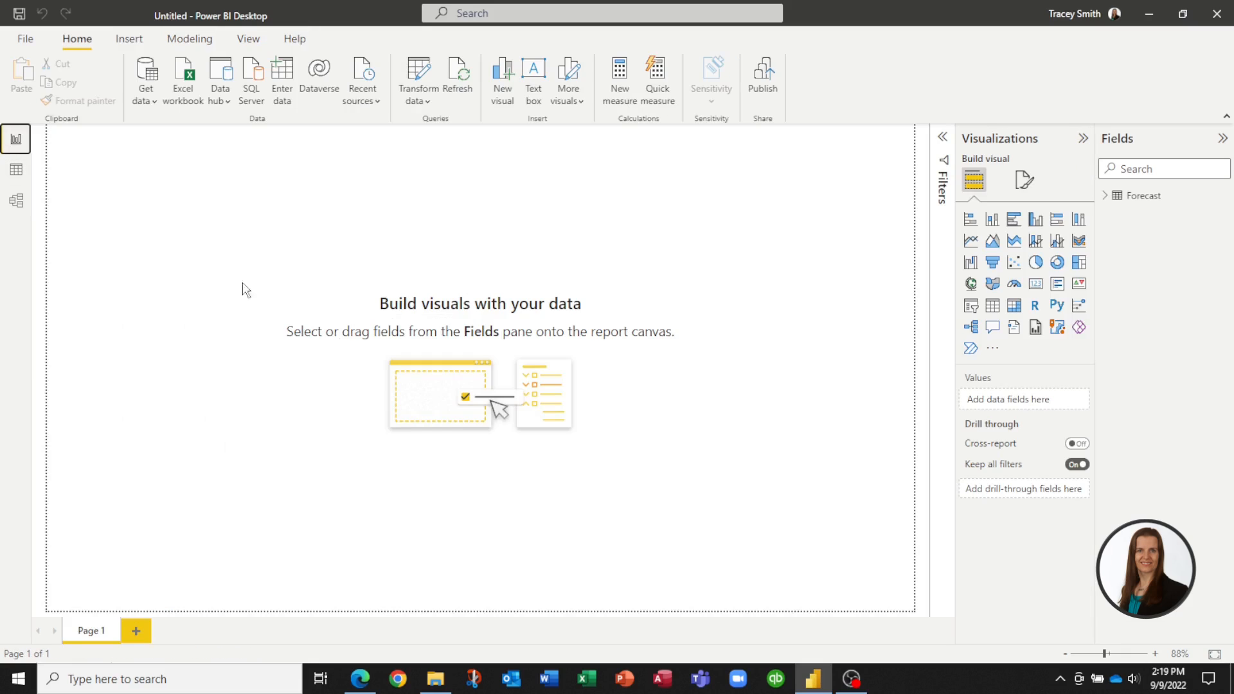
left_click(993, 304)
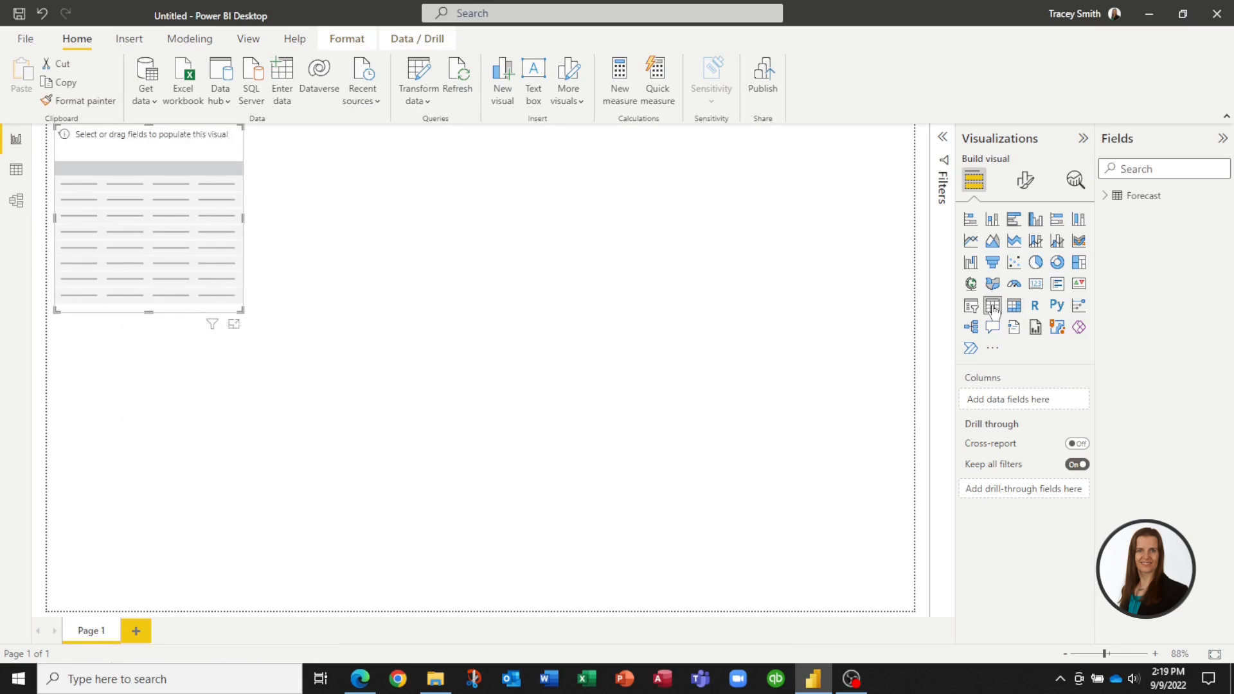
left_click_drag(193, 226, 454, 351)
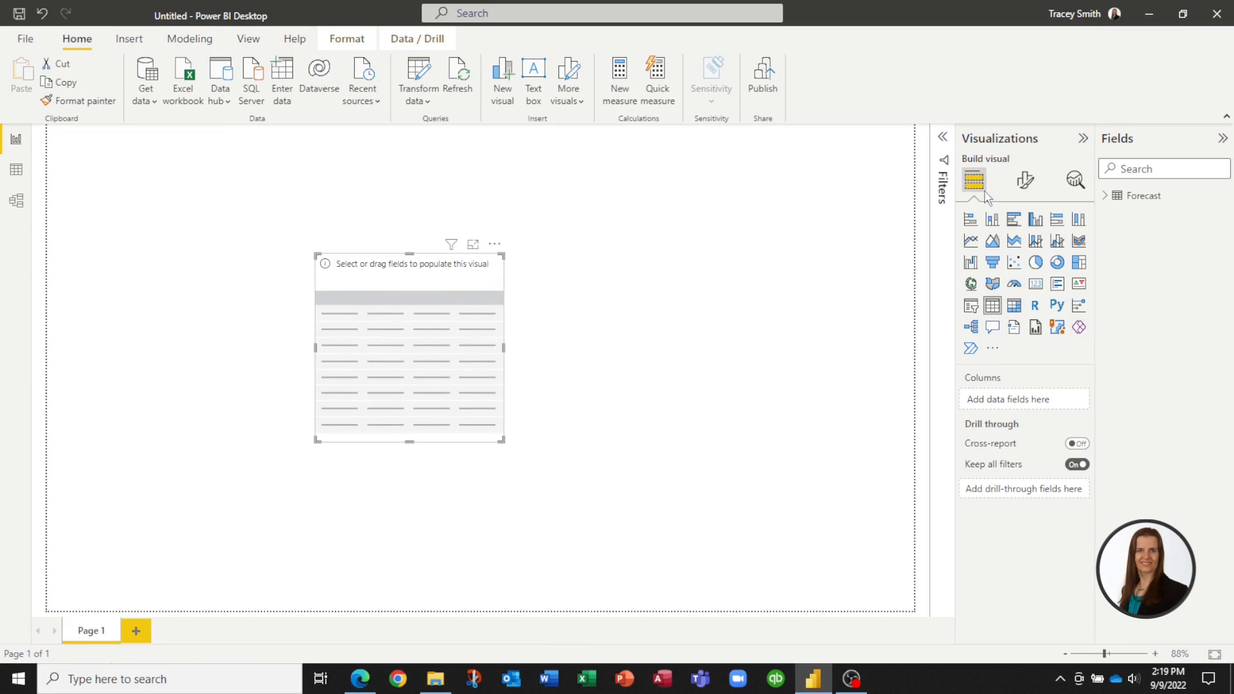
left_click(973, 244)
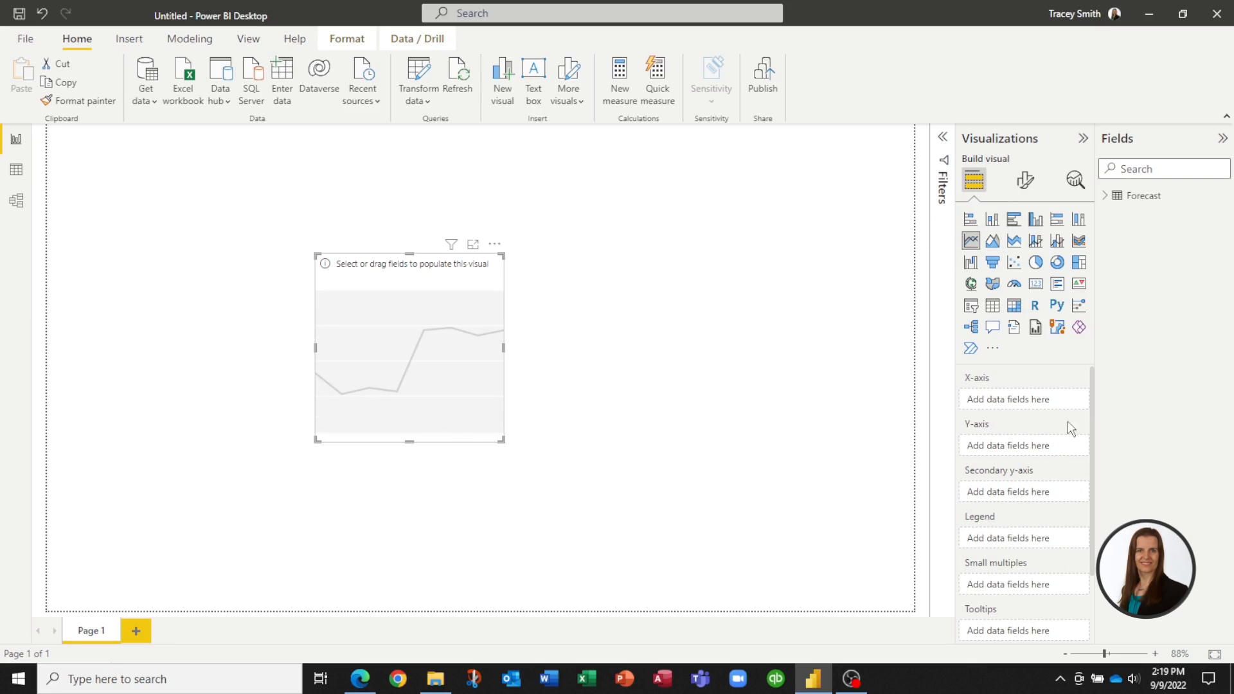
Plot Value on the Y-axis against Month on the X-axis and widen the line chart to about twice its width
left_click(1106, 196)
left_click_drag(1167, 232, 1008, 399)
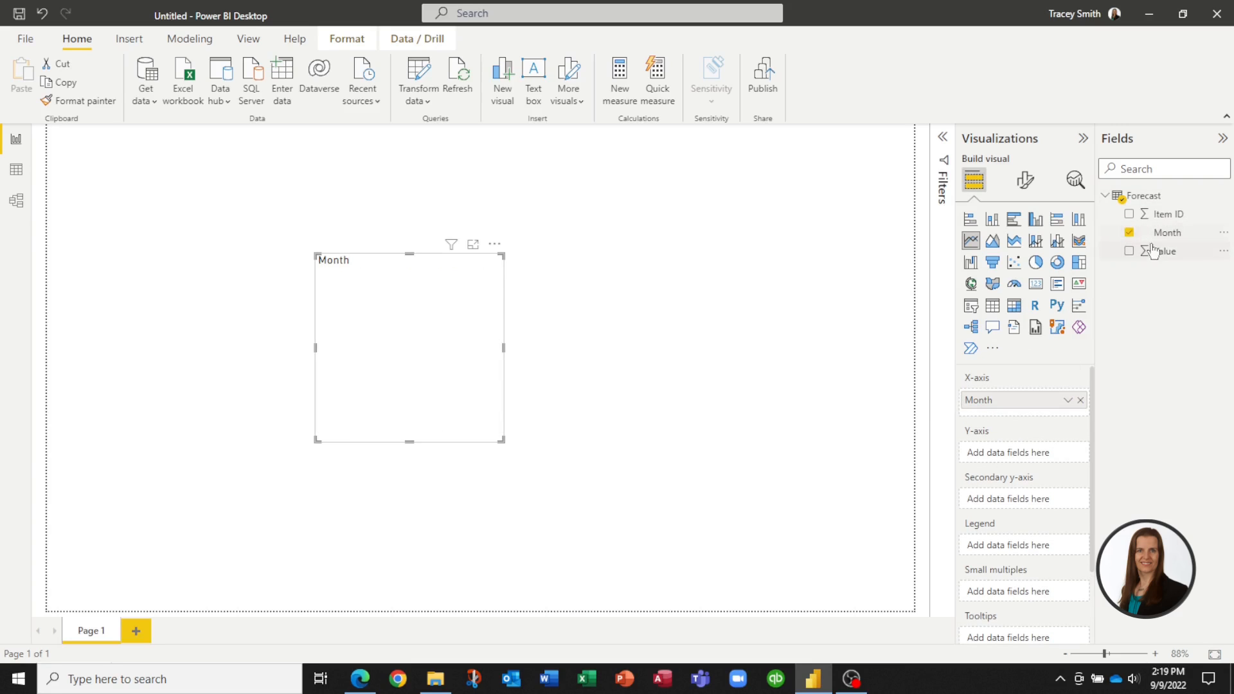
left_click_drag(1164, 251, 1032, 453)
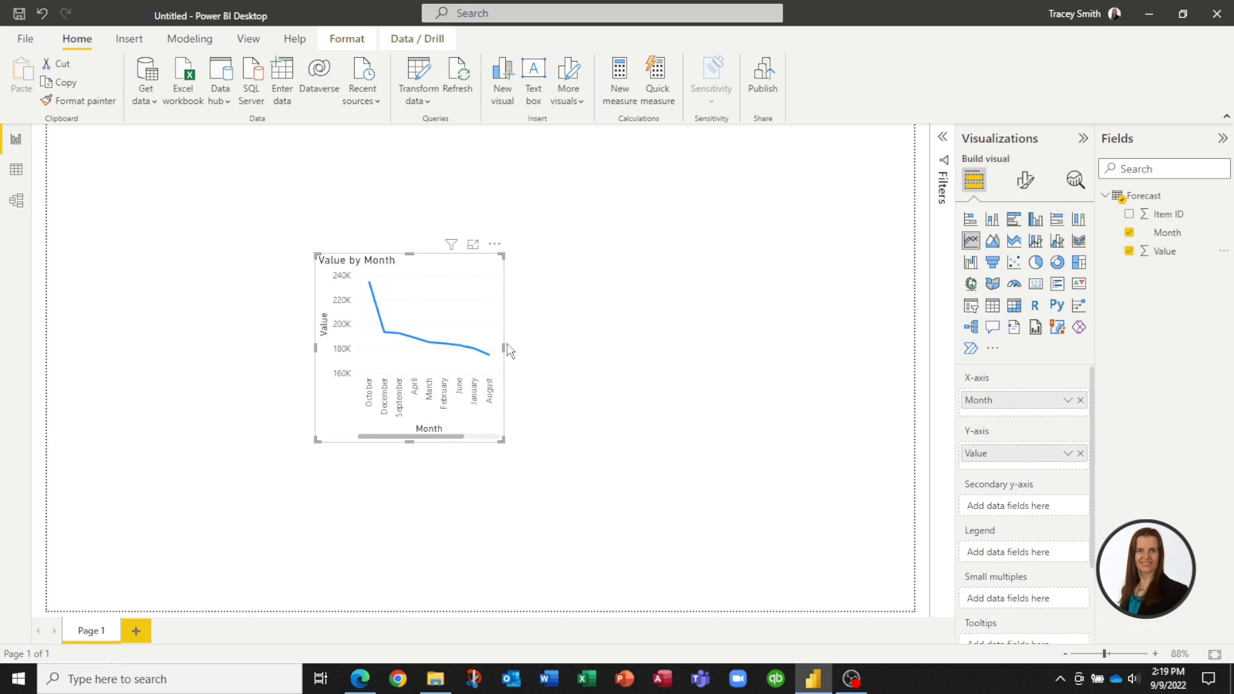
left_click_drag(504, 347, 719, 393)
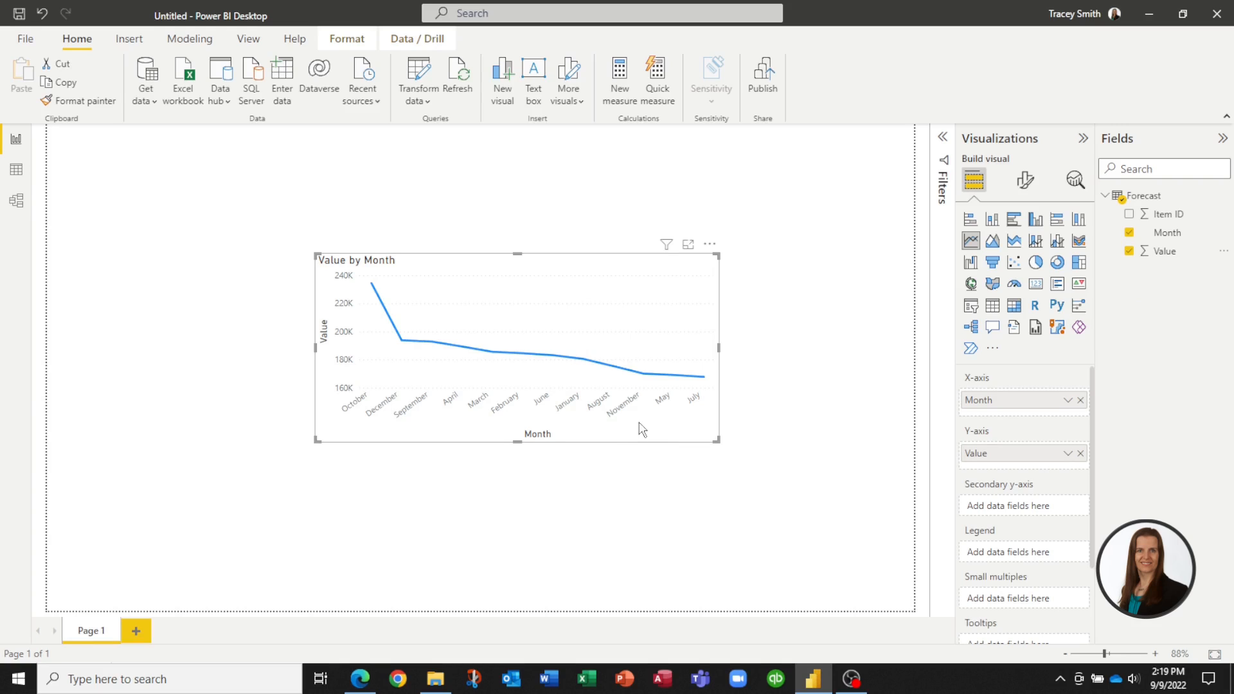
Add a calculated column to the Forecast table with the formula Date = CONCATENATE([Month]," 1, 2022")
left_click(16, 169)
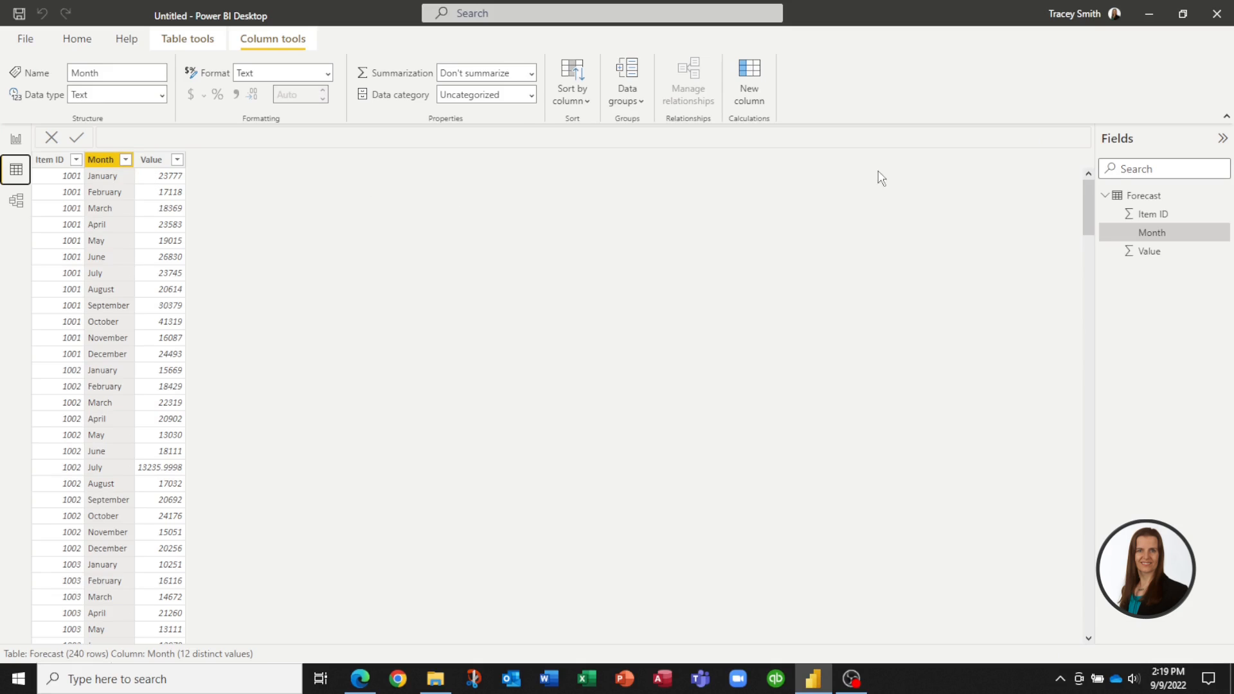
left_click(1224, 195)
left_click(1156, 225)
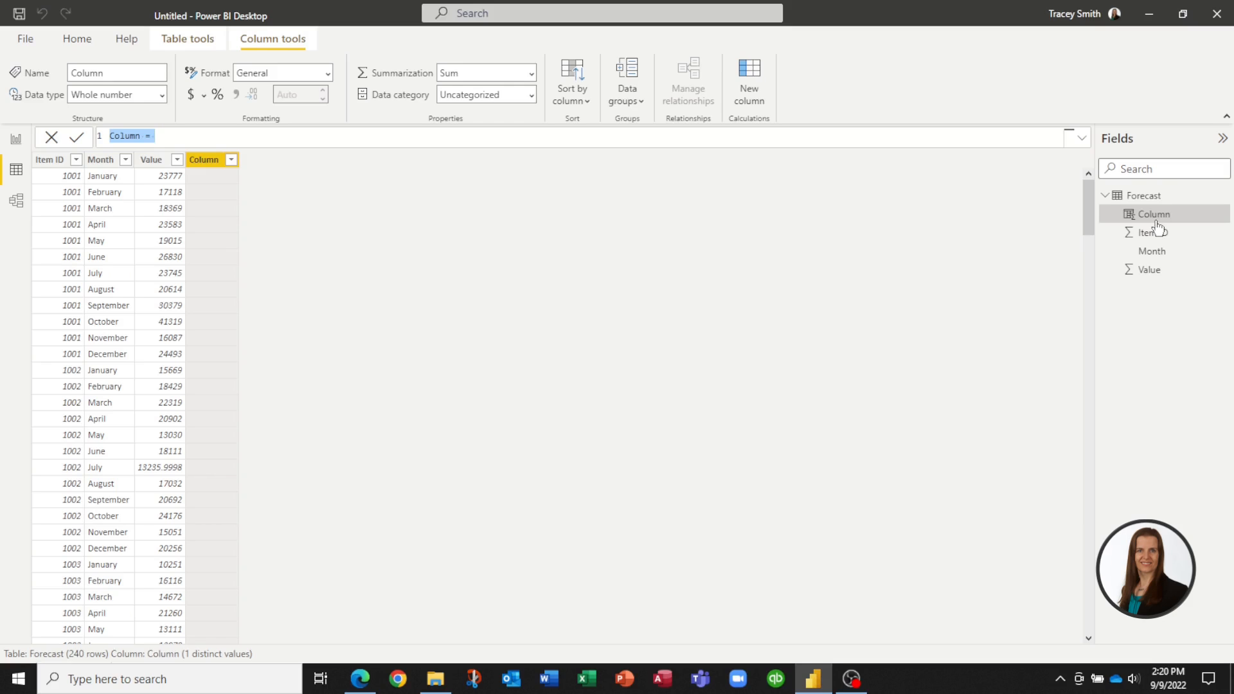
type("Date = conca")
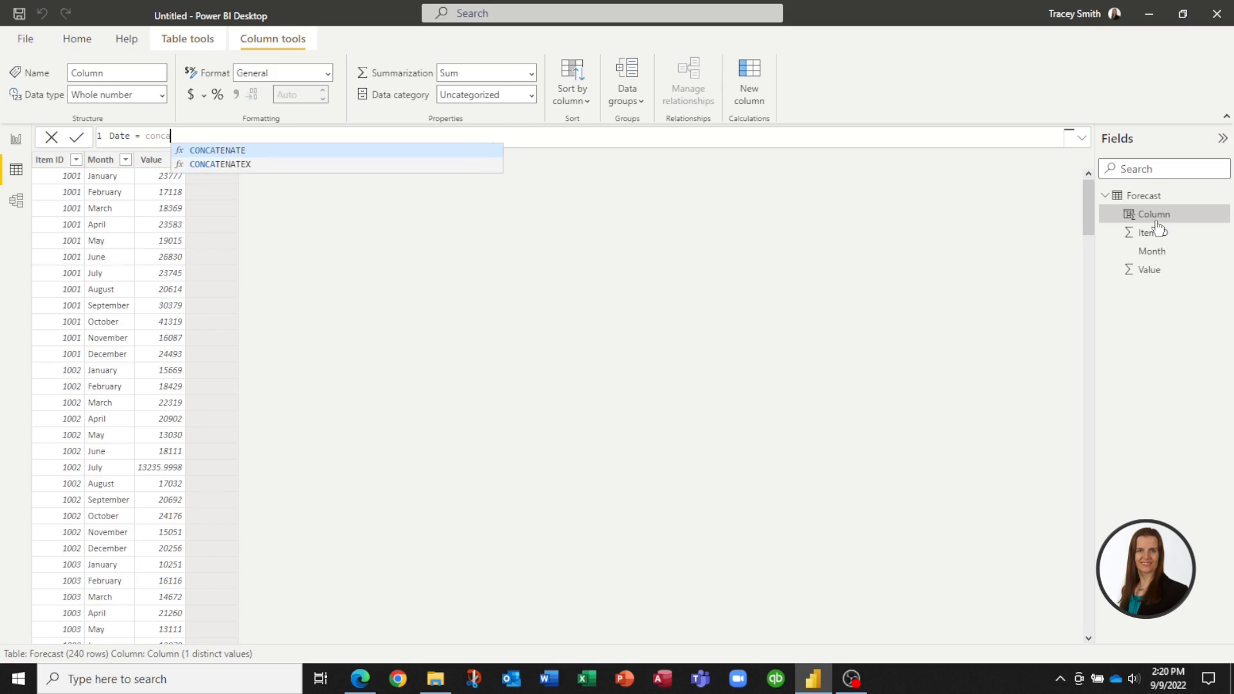
key("Tab")
type("[month")
key("Tab")
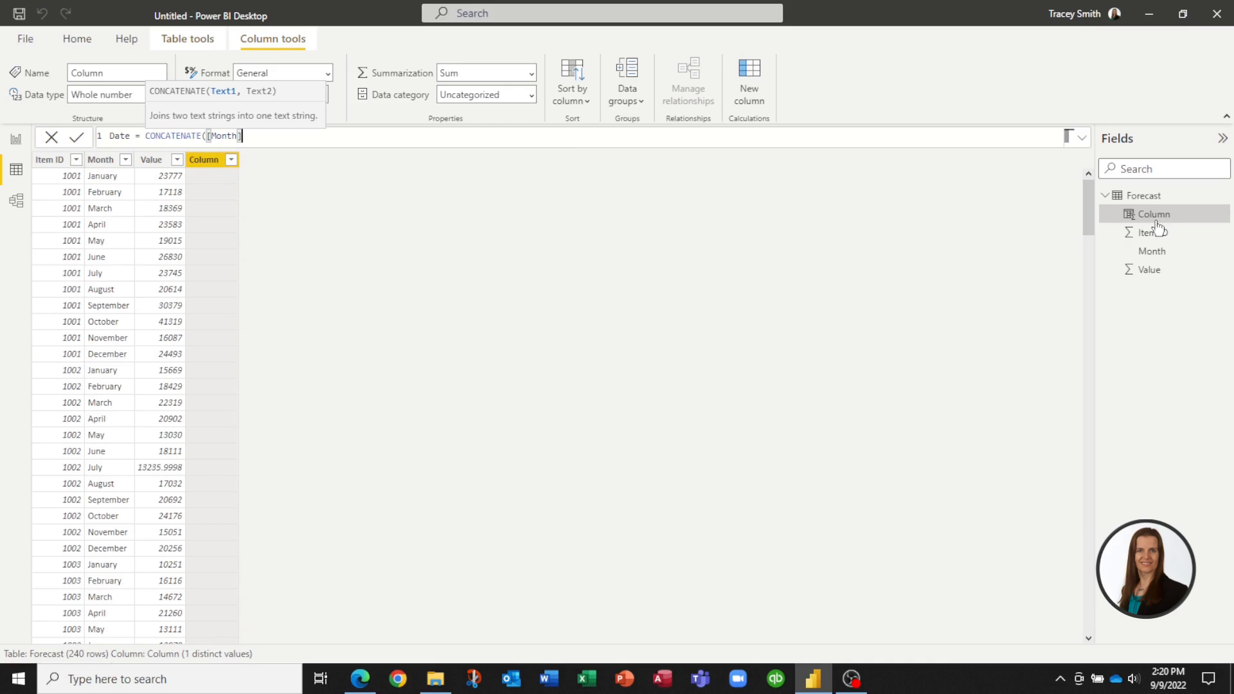
type(",\"")
type(" 1")
type(",")
type("2")
type("022")
key("Left")
key("Left")
key("Left")
type("2022")
type("\")")
key("Return")
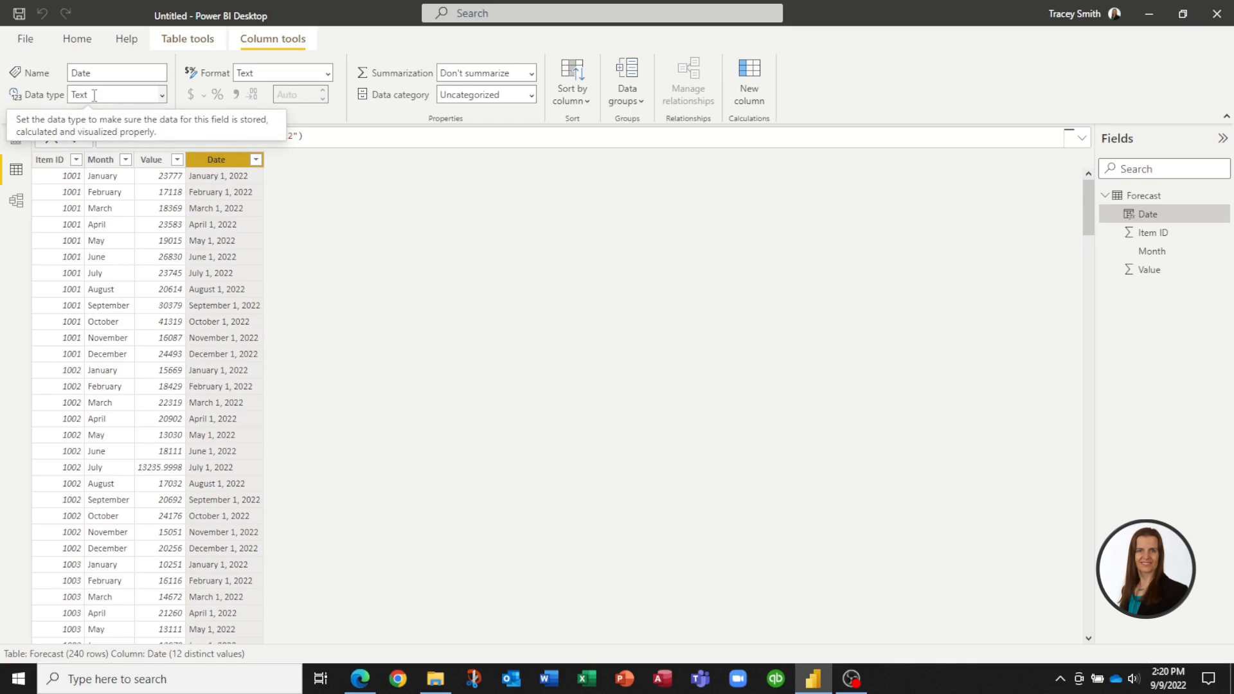
Change the data type of the new Date column to Date and accept the change
left_click(162, 96)
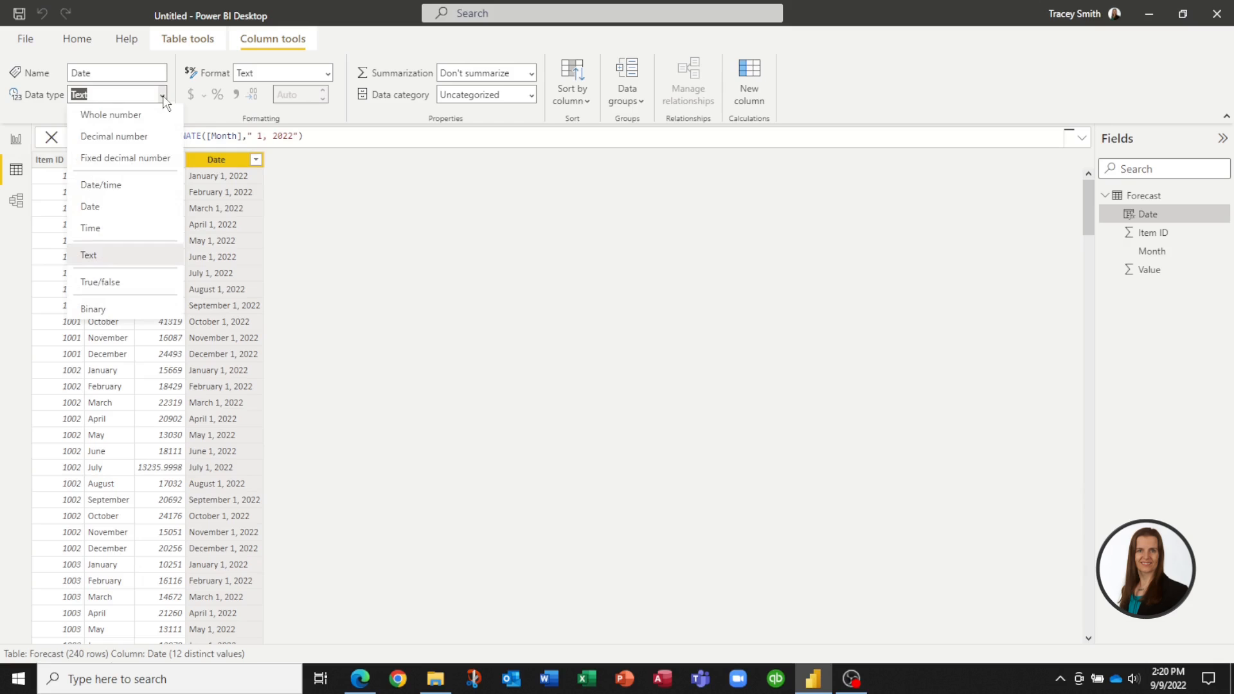
left_click(116, 214)
left_click(709, 396)
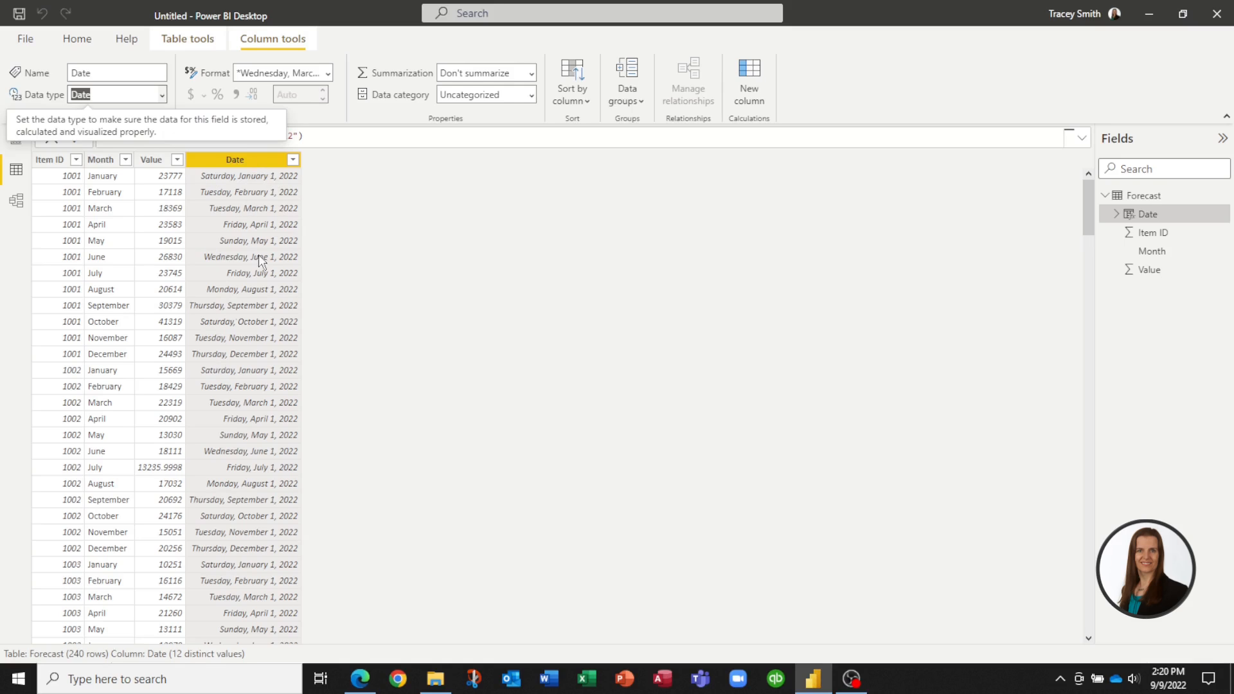
Format the Date column as *3/14/2001 (Short Date) and return to the report page
left_click(328, 73)
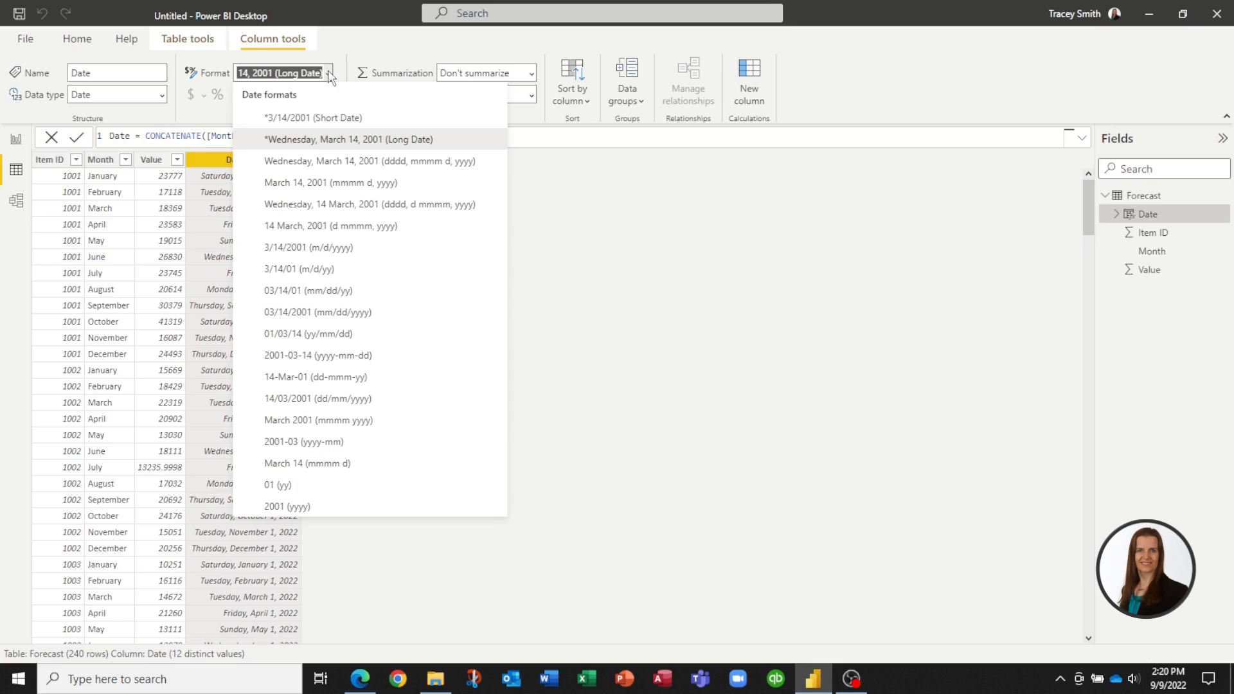
left_click(336, 121)
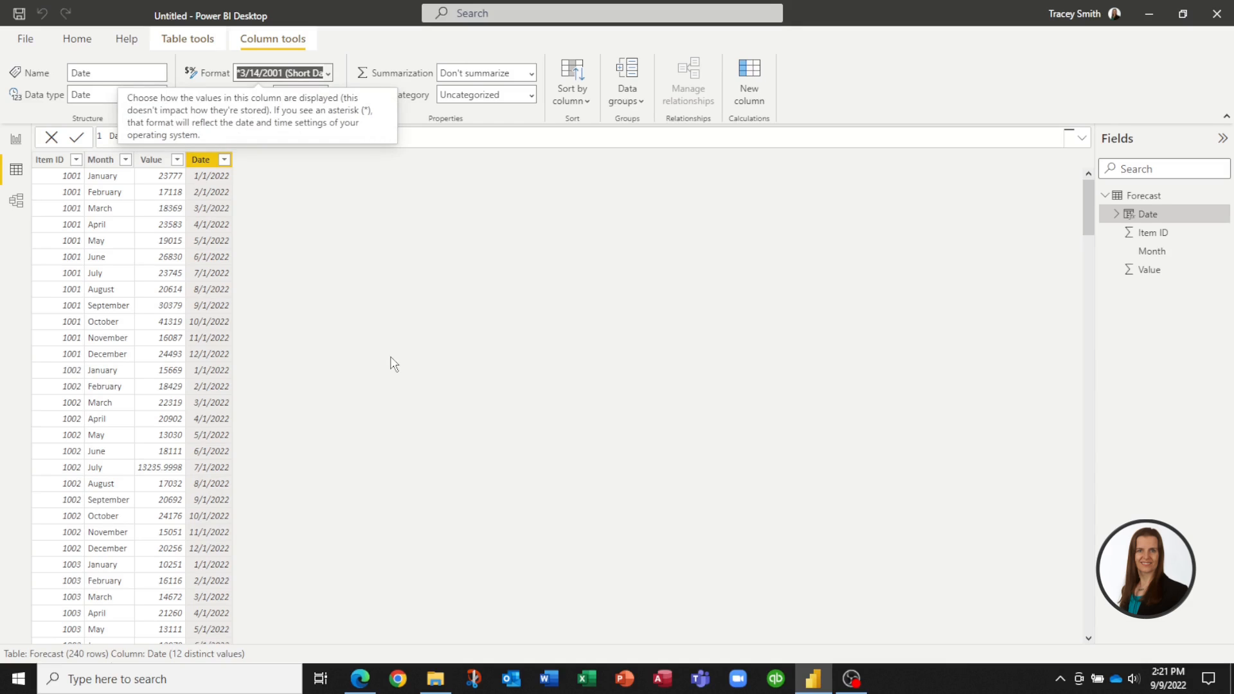
left_click(18, 142)
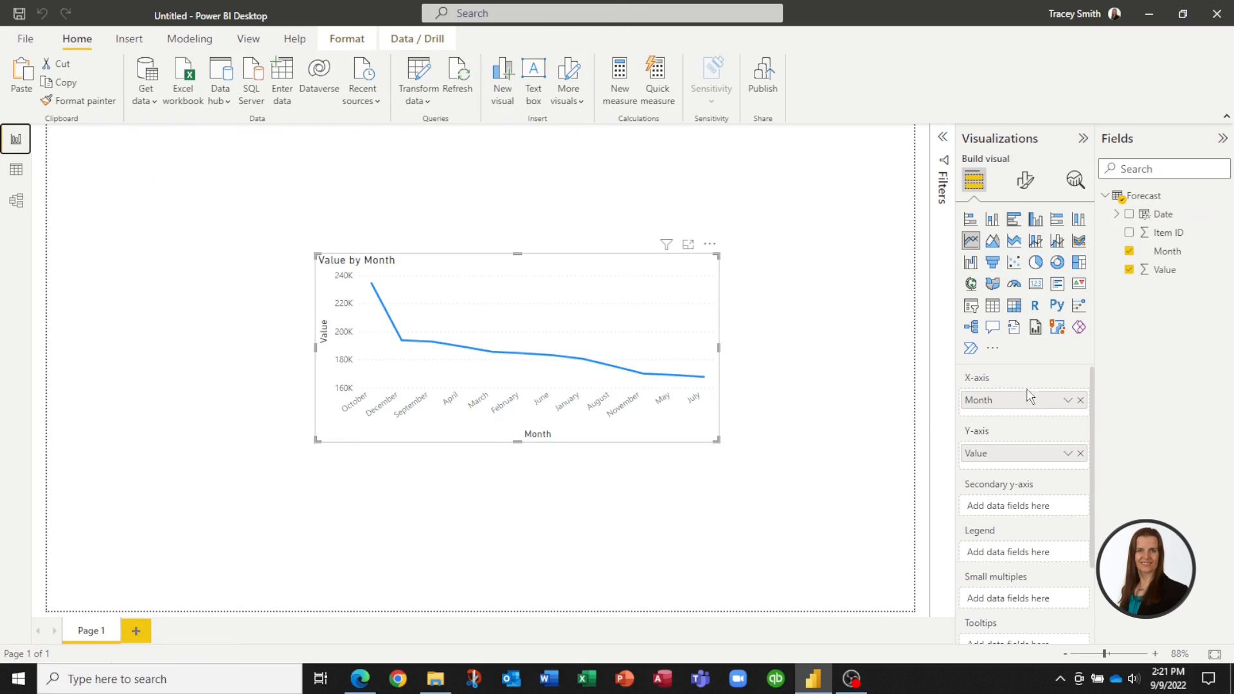
Replace Month with the Date hierarchy on the line chart's X-axis and expand the chart down two hierarchy levels
left_click(1080, 400)
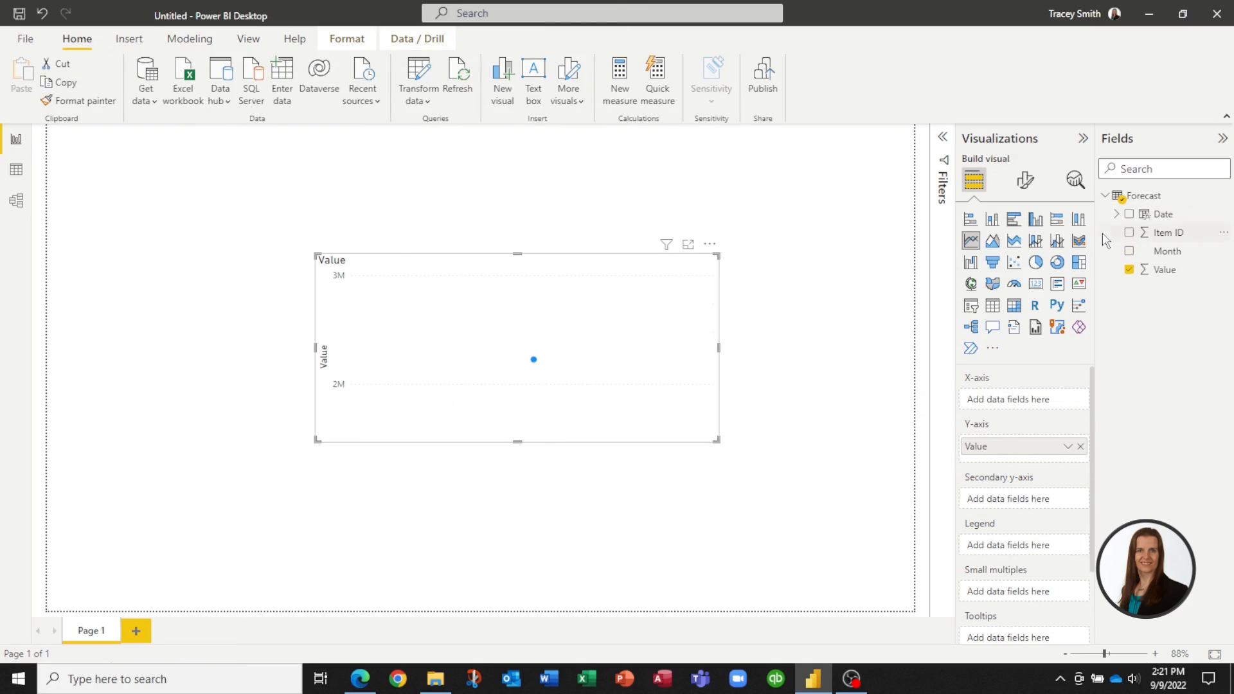
left_click(1117, 214)
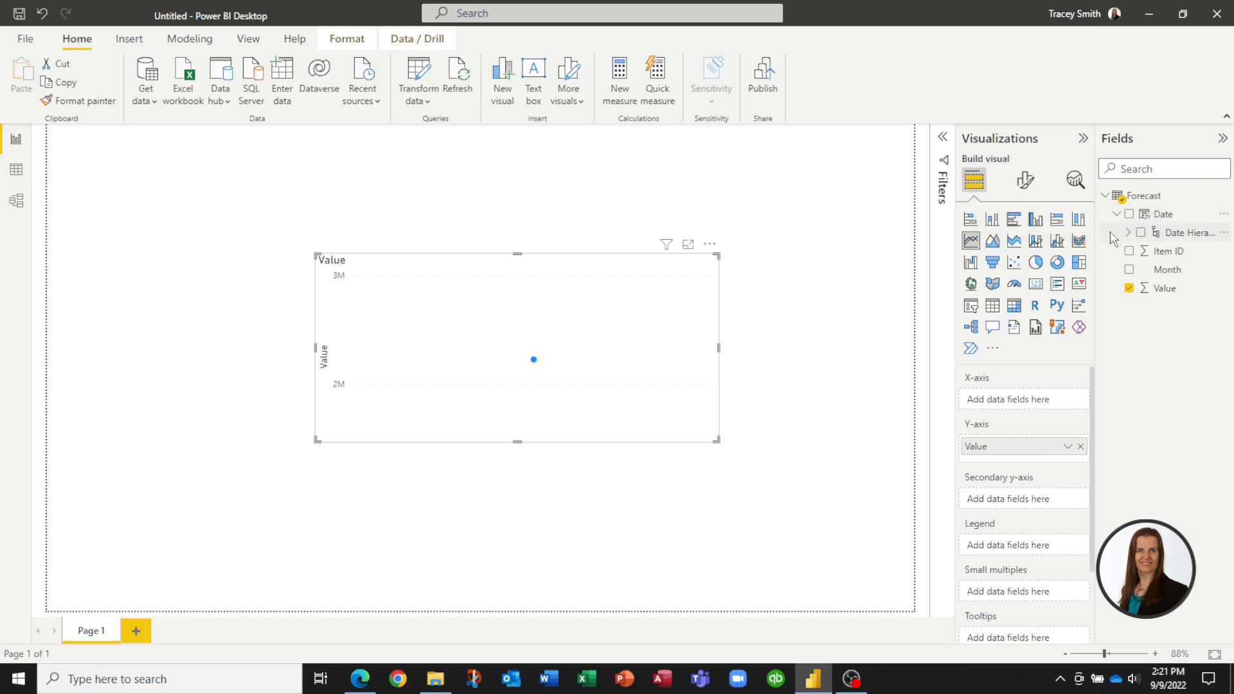
left_click(1129, 234)
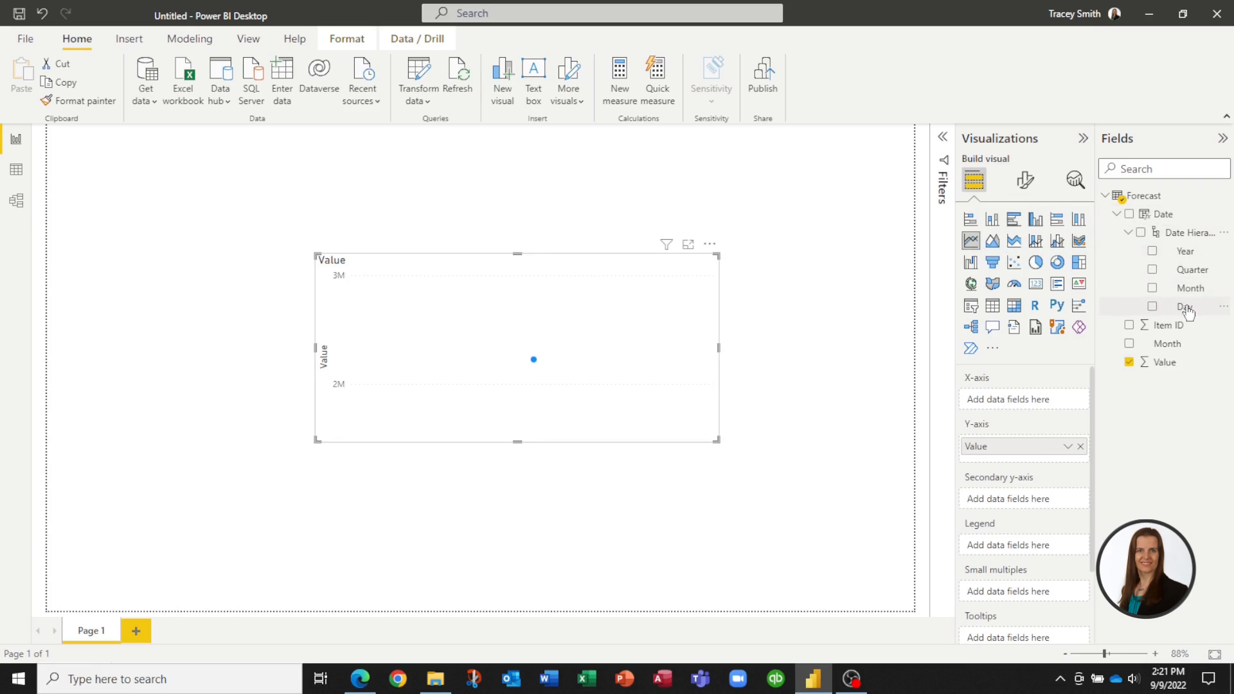
left_click_drag(1162, 220, 1013, 403)
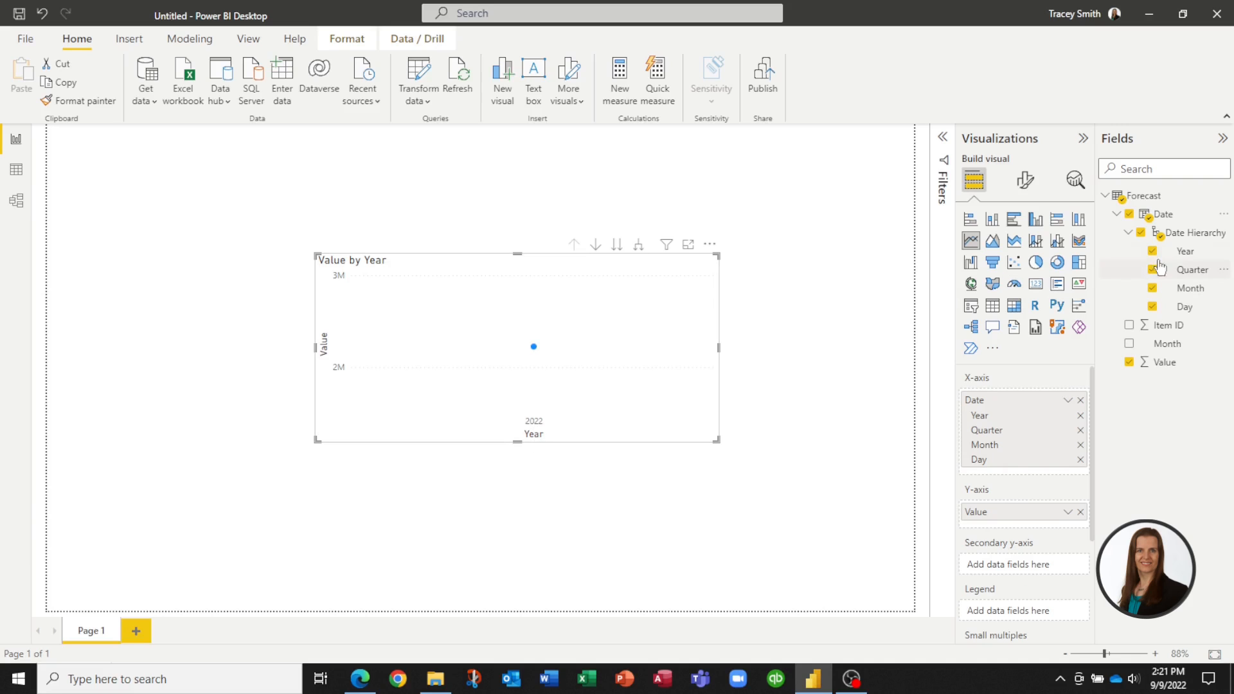
left_click(638, 249)
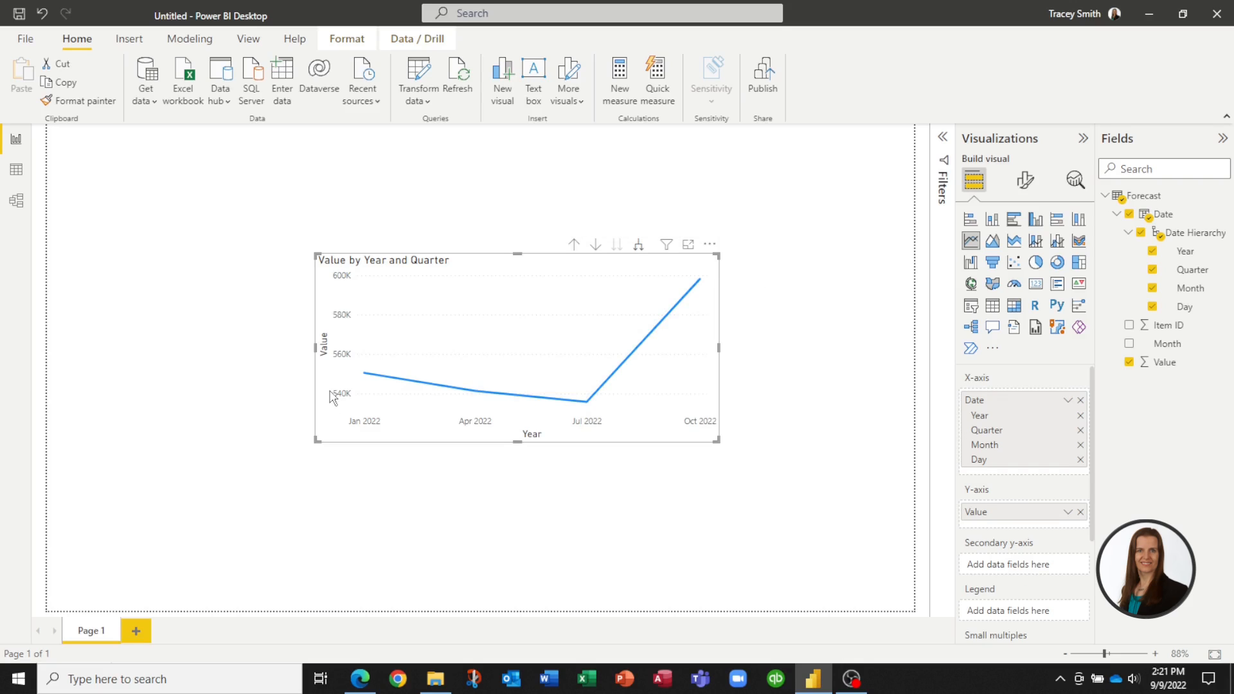
left_click(638, 249)
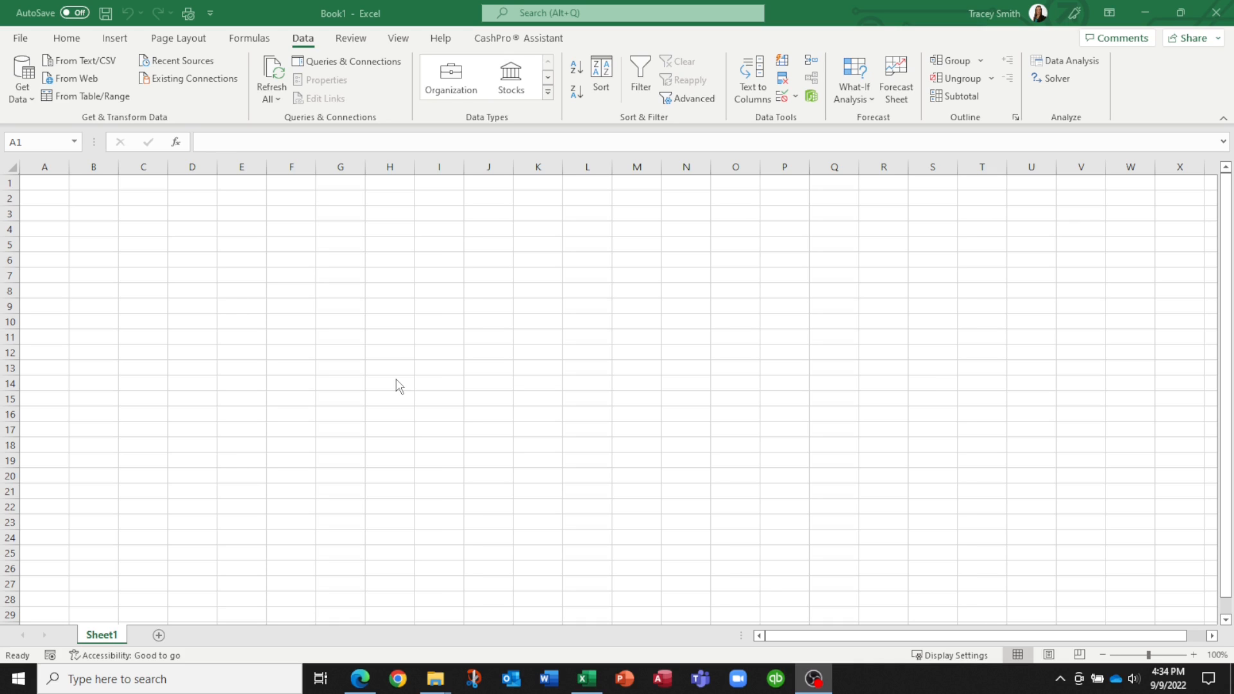
In a blank Excel workbook, import the Forecast table from Forecast Data.xlsx and open it for transformation in Power Query Editor
left_click(31, 101)
mouse_move(129, 129)
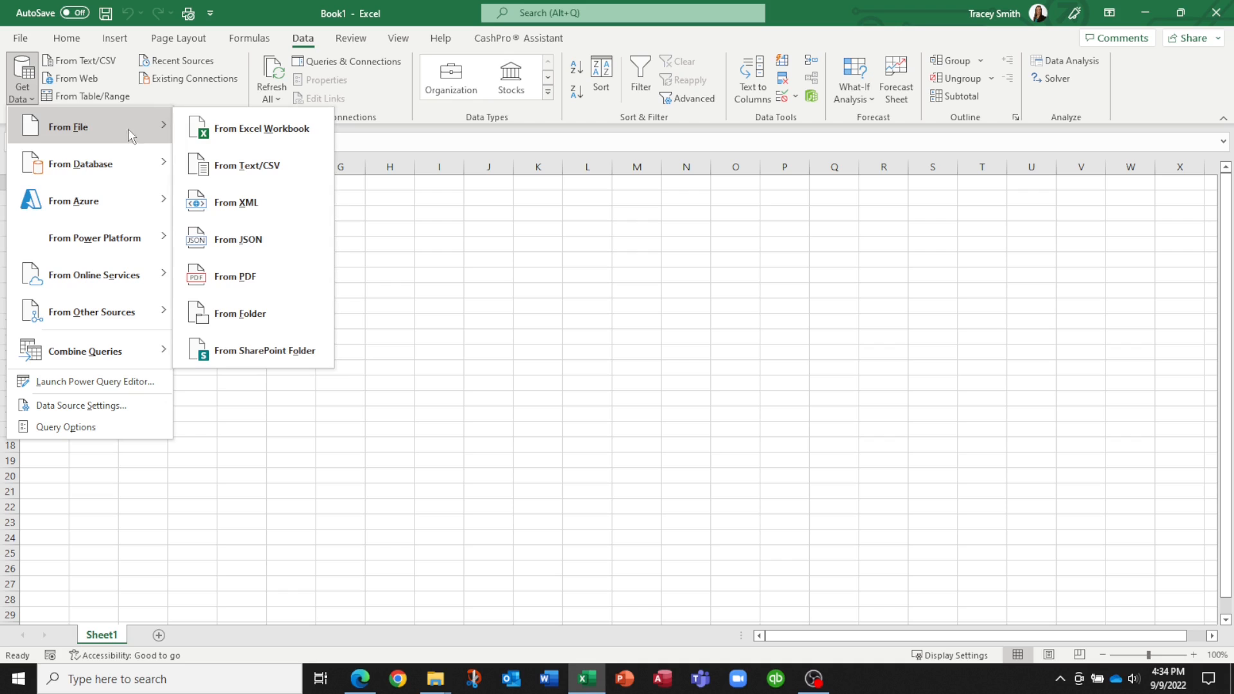
left_click(262, 128)
left_click(188, 114)
left_click(487, 347)
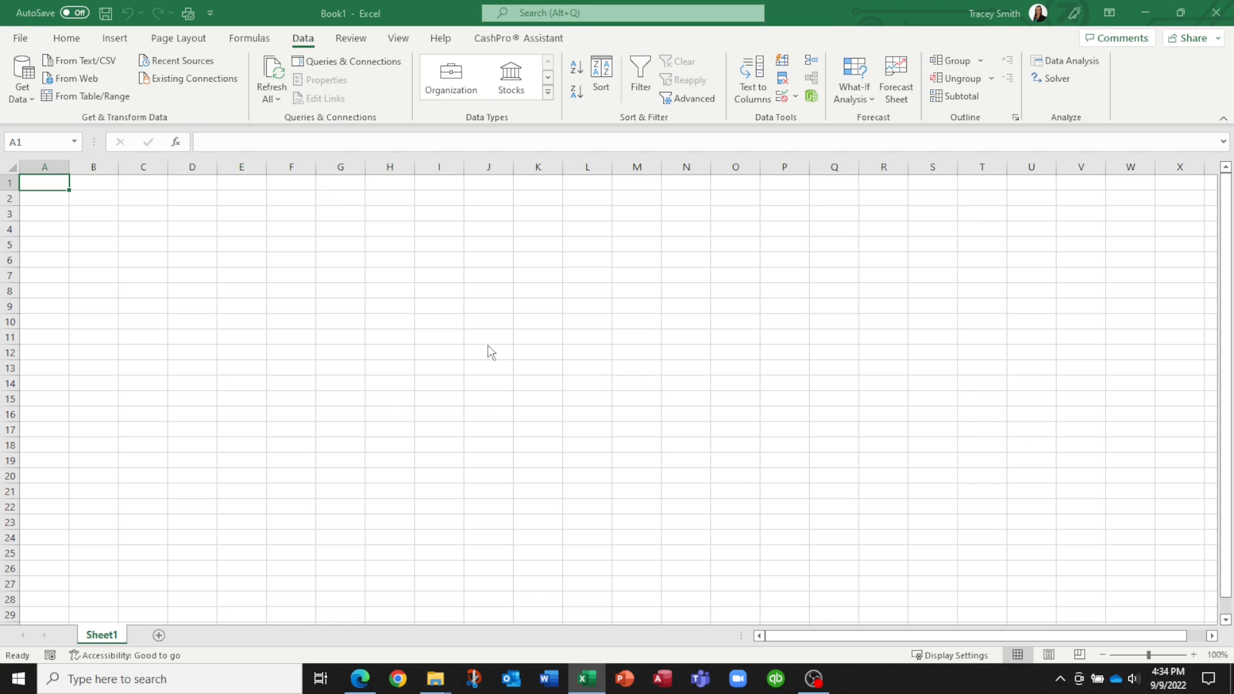
left_click(366, 213)
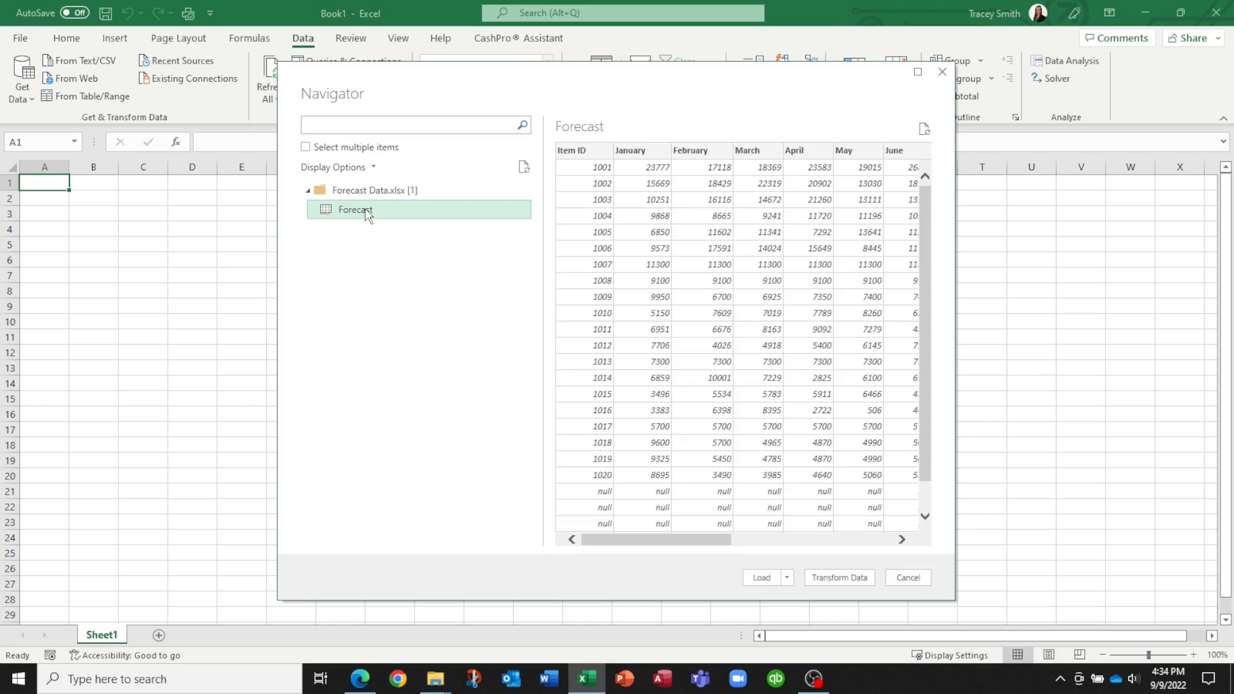
left_click(835, 582)
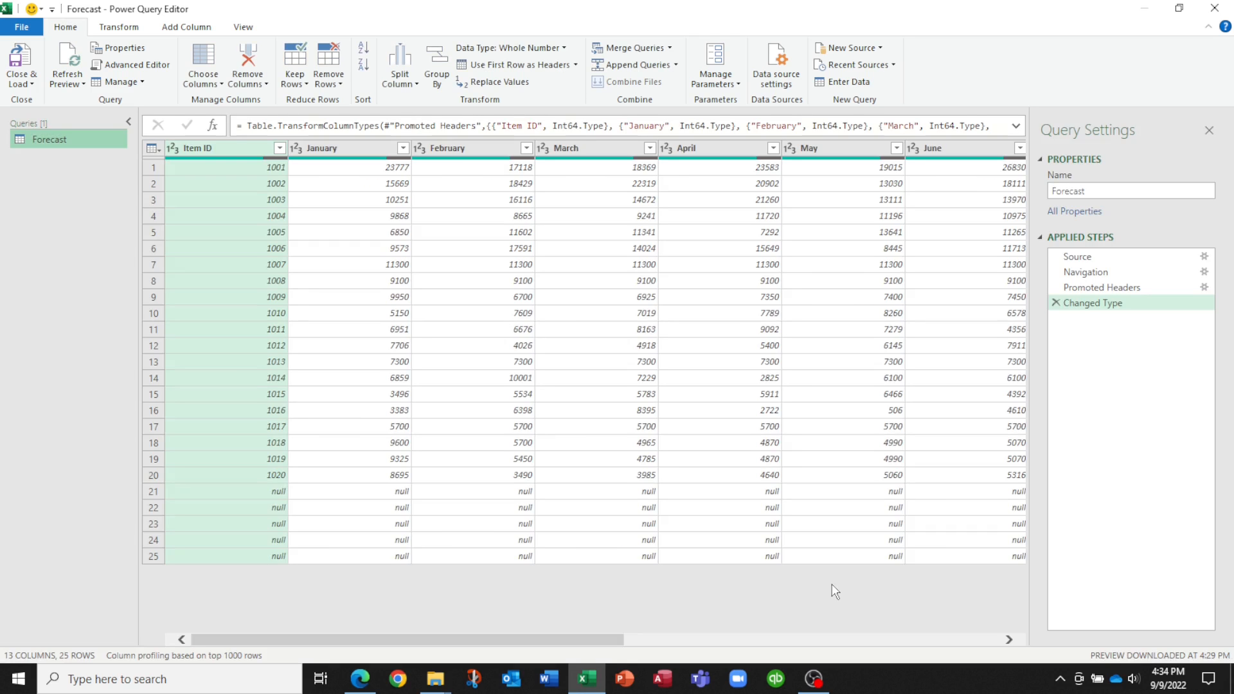
Unpivot the January through December columns of the Forecast query into attribute and value columns
left_click(342, 153)
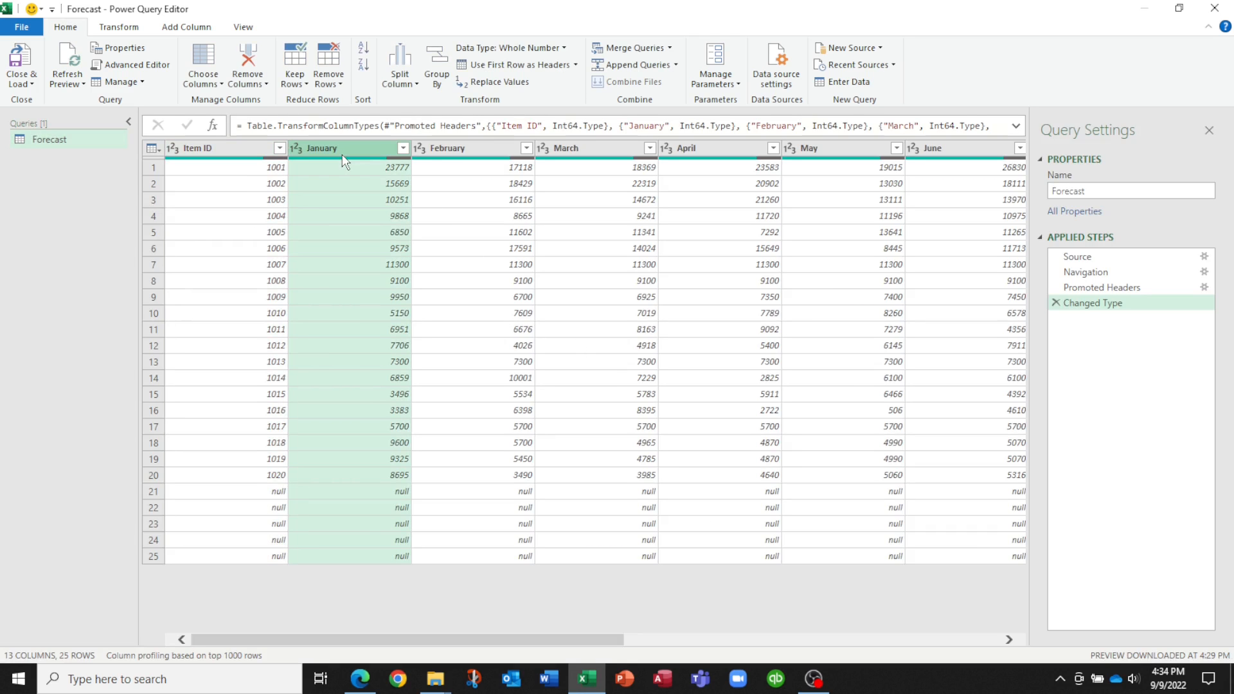
left_click_drag(547, 638, 938, 651)
left_click(948, 151, "shift")
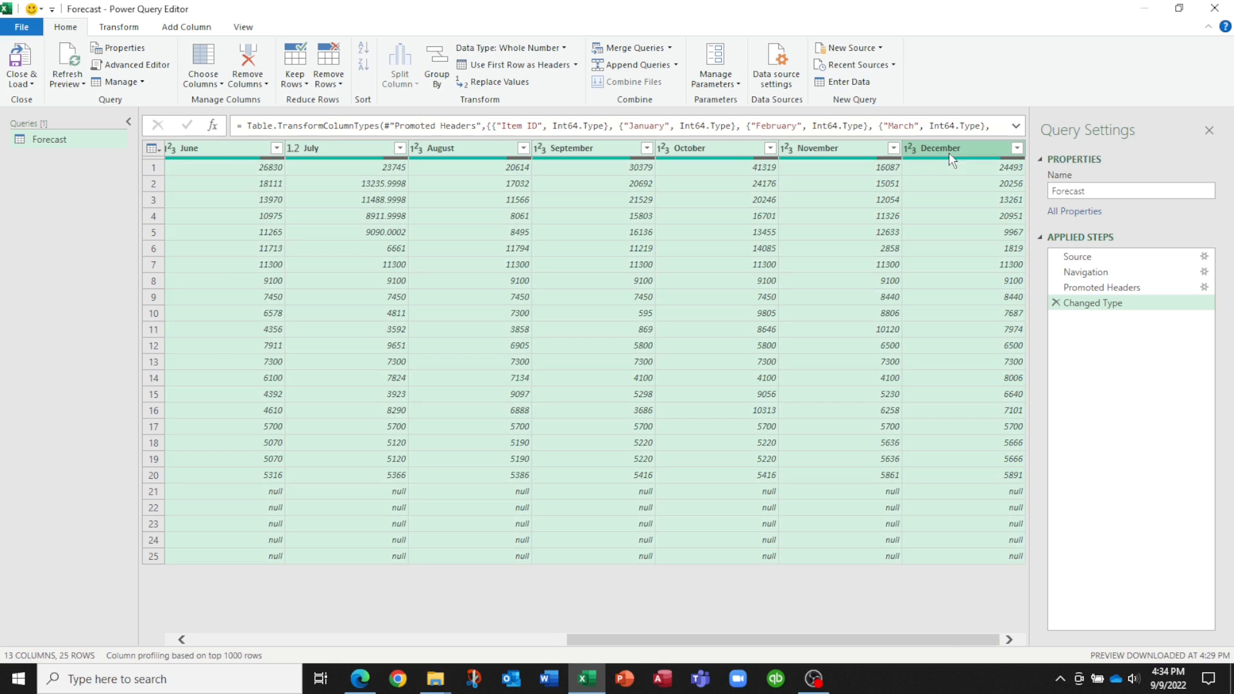
left_click(122, 29)
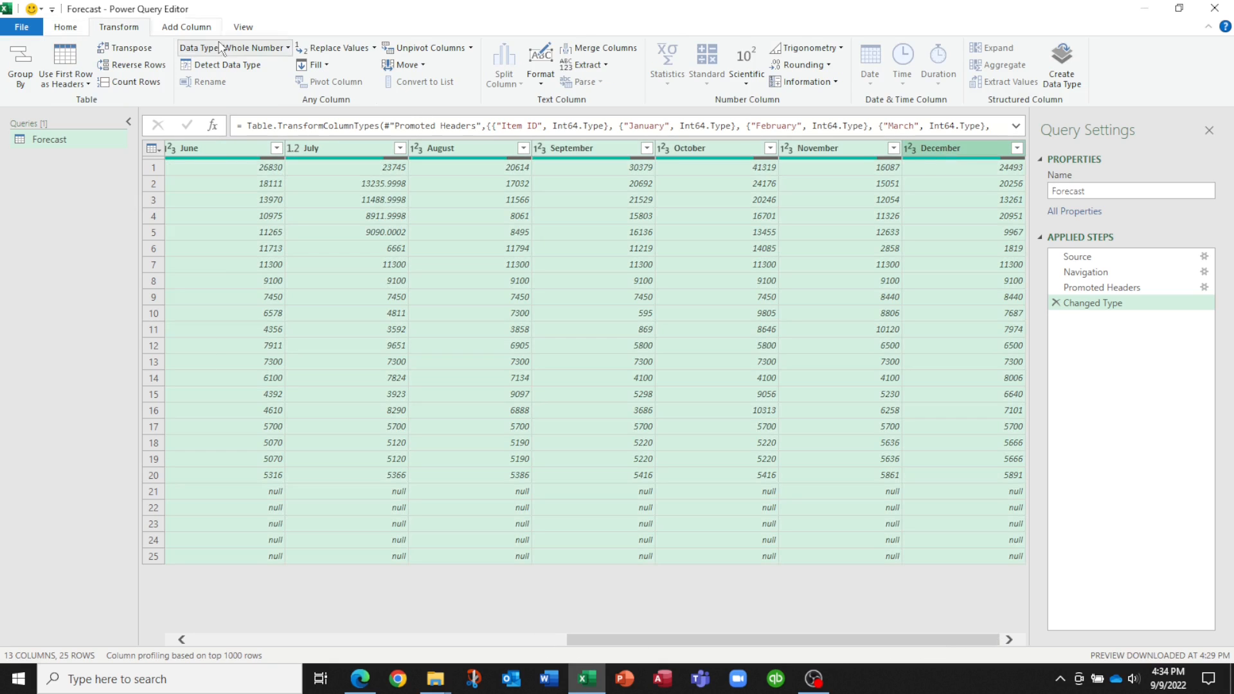
left_click(462, 50)
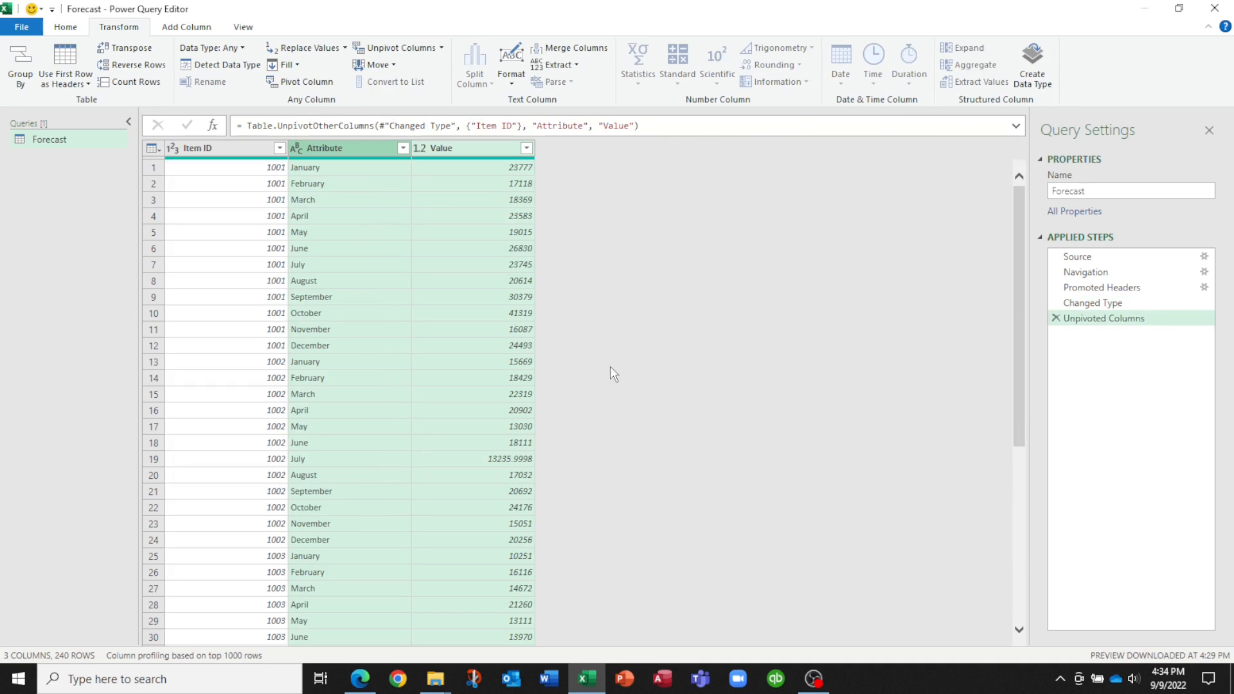